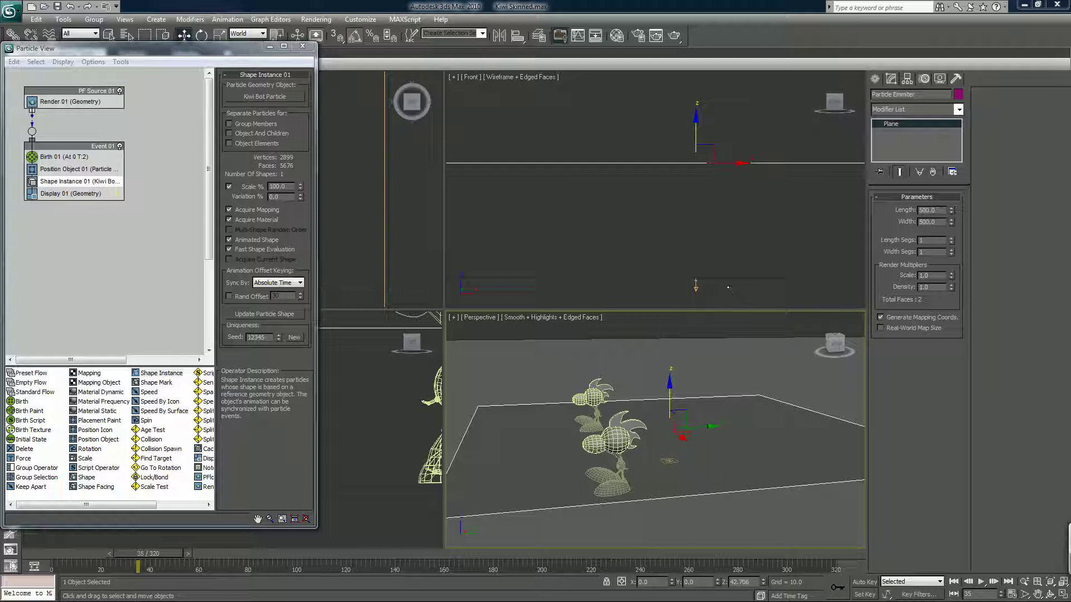
Step: Select the ground plane Plane01 and set Shape Instance 01 to sync by Particle Age
left_click(728, 287)
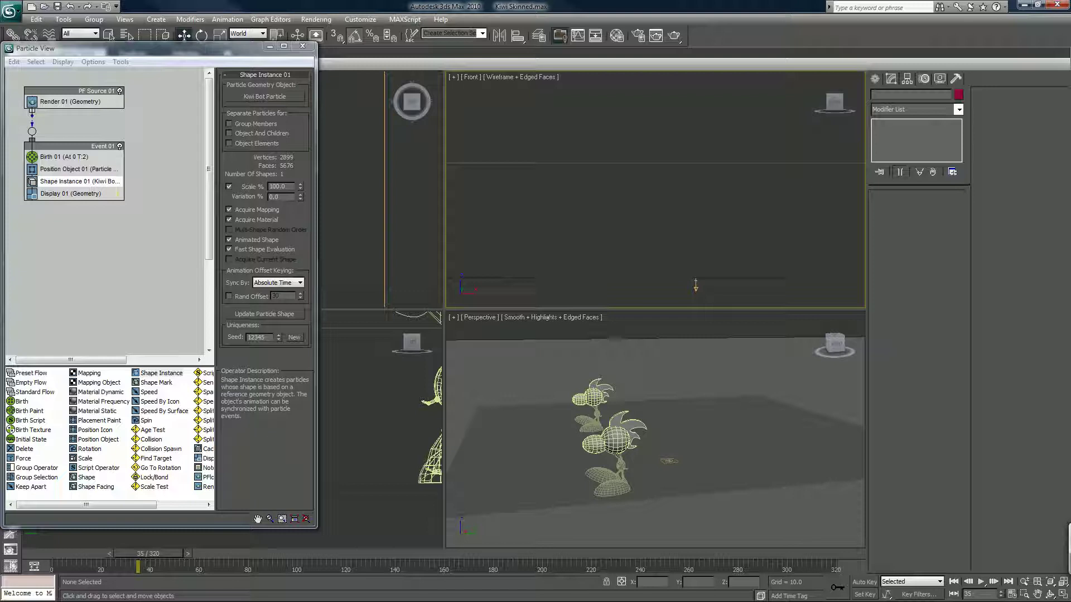
left_click(580, 402)
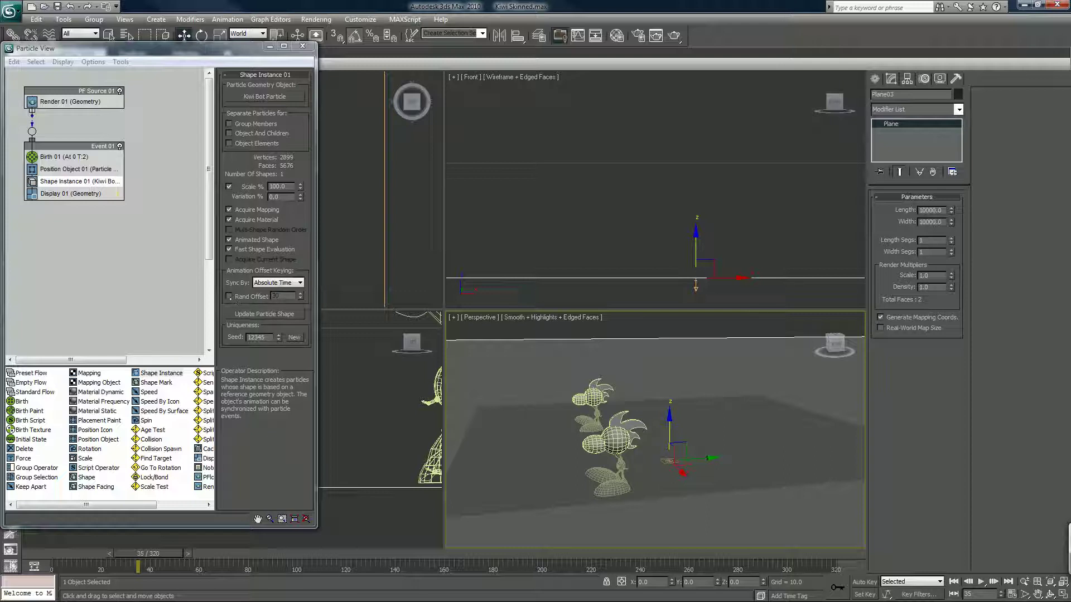
left_click(273, 283)
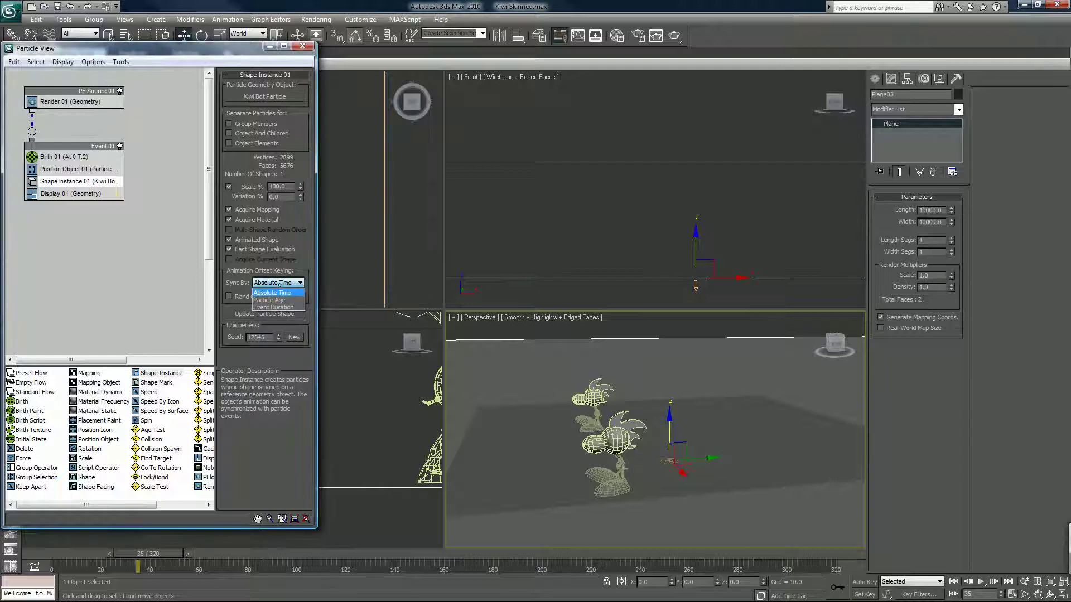
left_click(279, 301)
Step: Enable Rand Offset at 15 and scrub the timeline to preview the kiwi animation
left_click(229, 296)
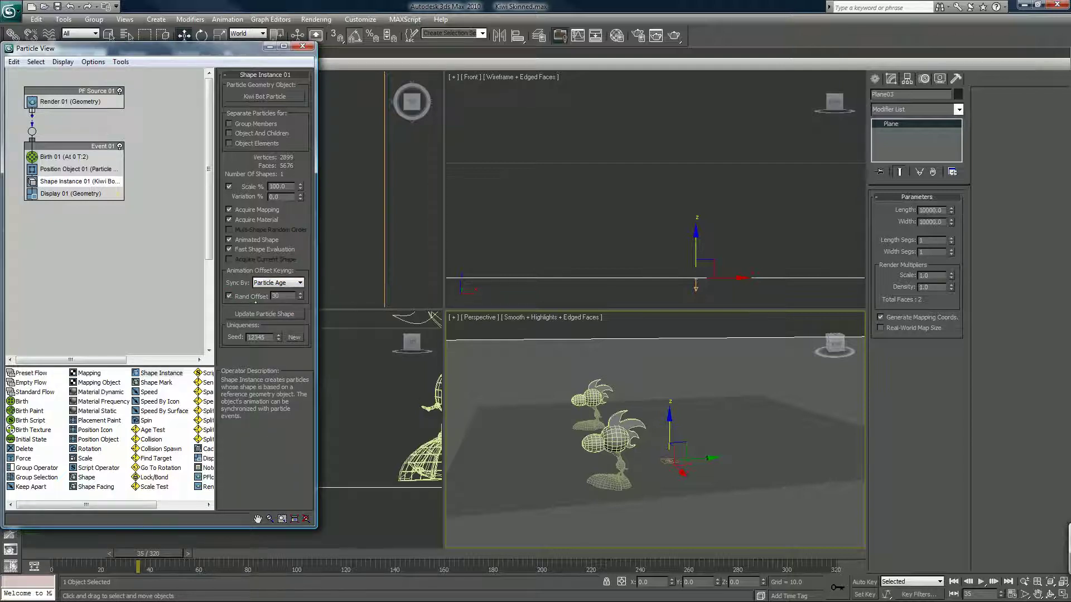
double_click(276, 296)
type("15")
key("Return")
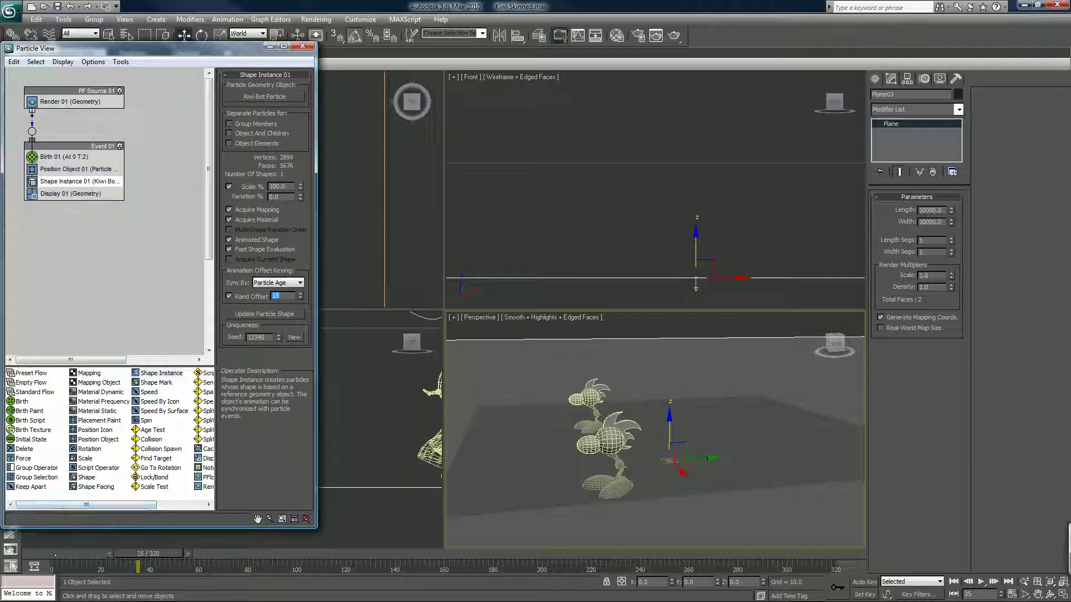
left_click_drag(140, 554, 173, 558)
key("w")
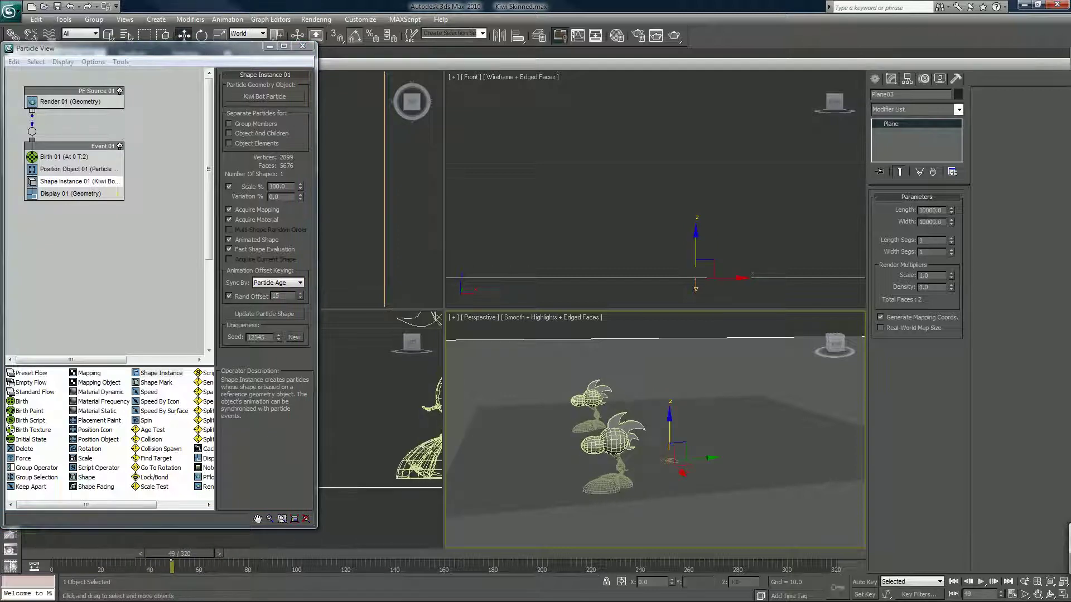
Step: Set Birth 01 Emit Start to -10 and Emit Stop to -5, then check the walk
left_click(67, 157)
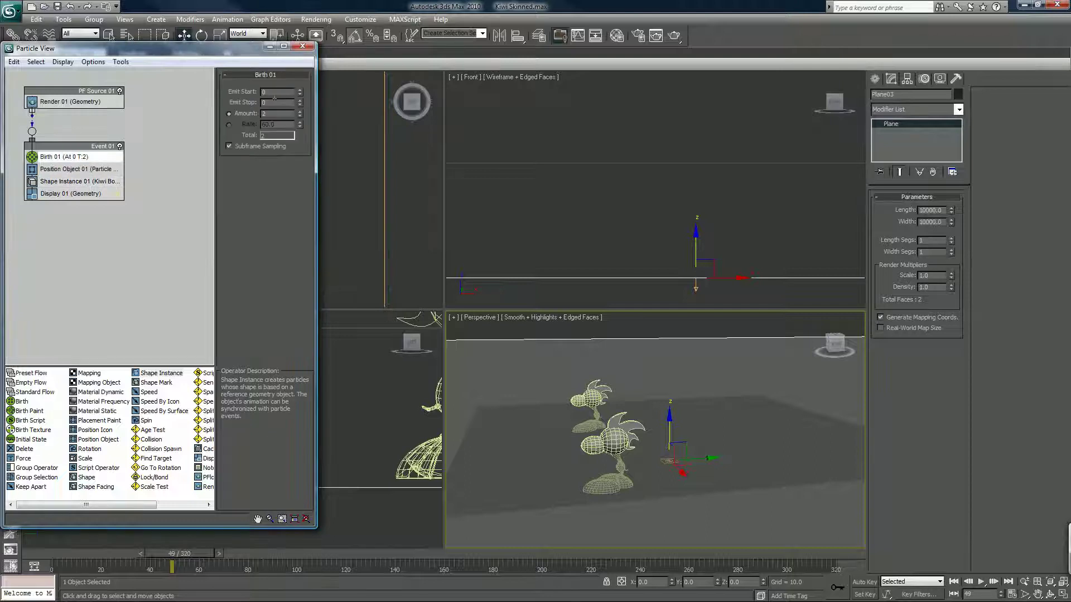
double_click(274, 93)
type("-10")
key("Tab")
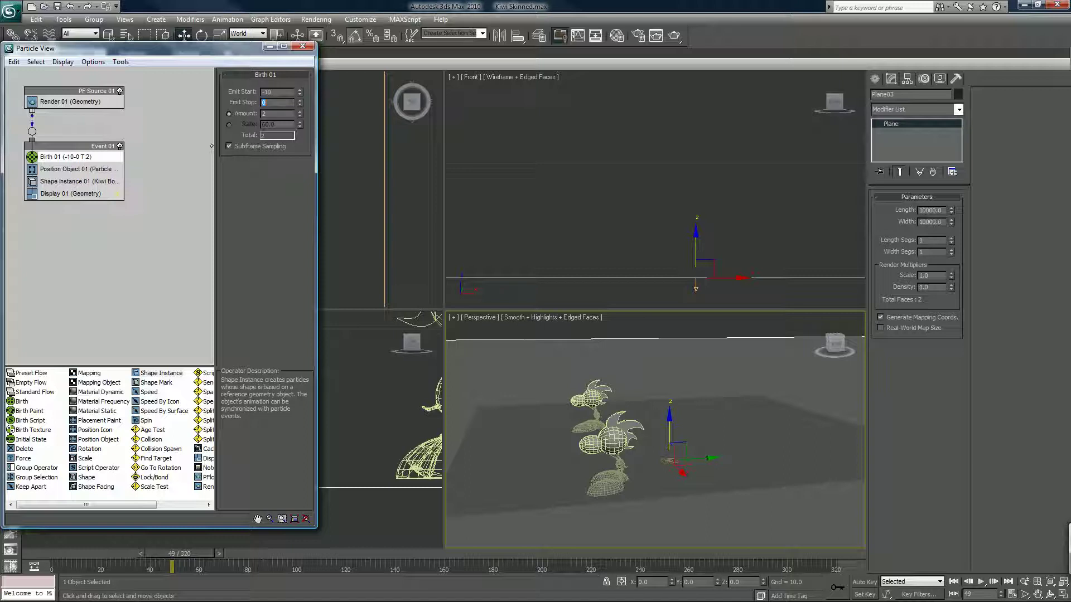
type("-5")
key("Return")
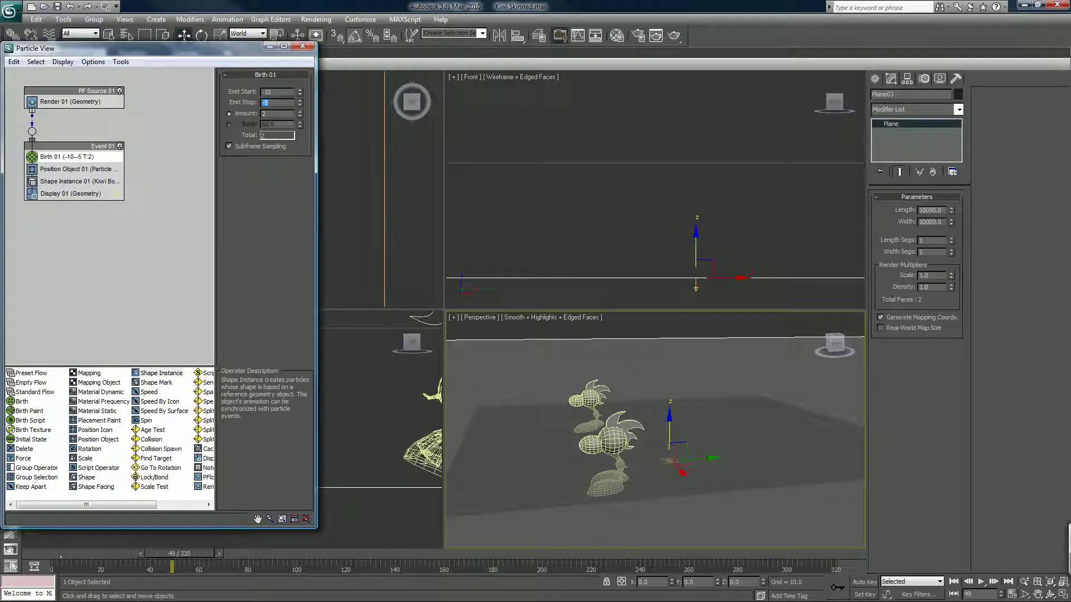
mouse_move(176, 554)
left_mouse_down()
mouse_move(130, 558)
mouse_move(196, 557)
left_mouse_up()
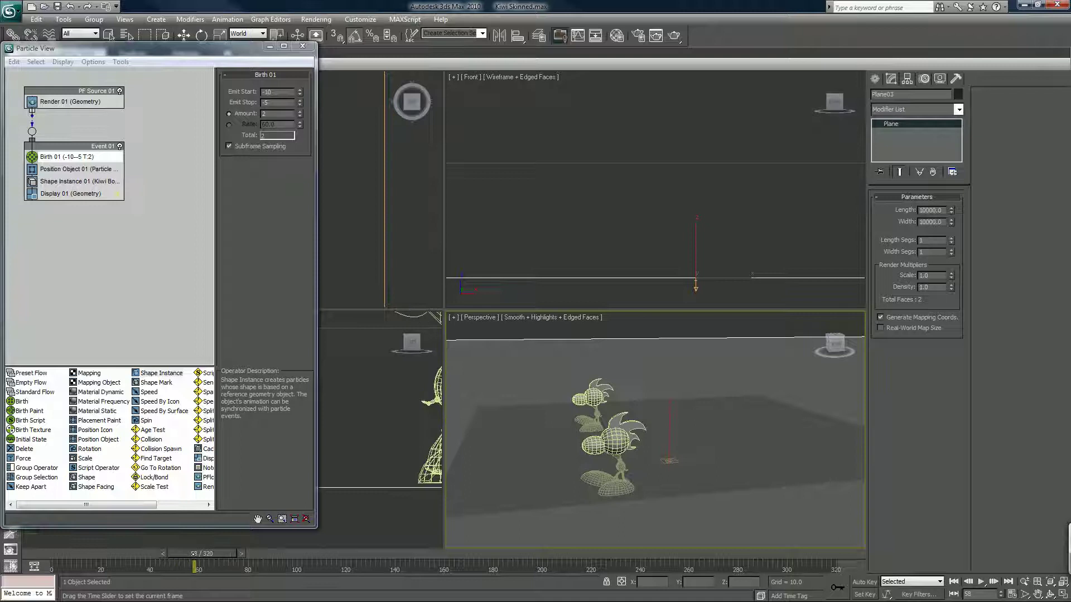
left_click(183, 35)
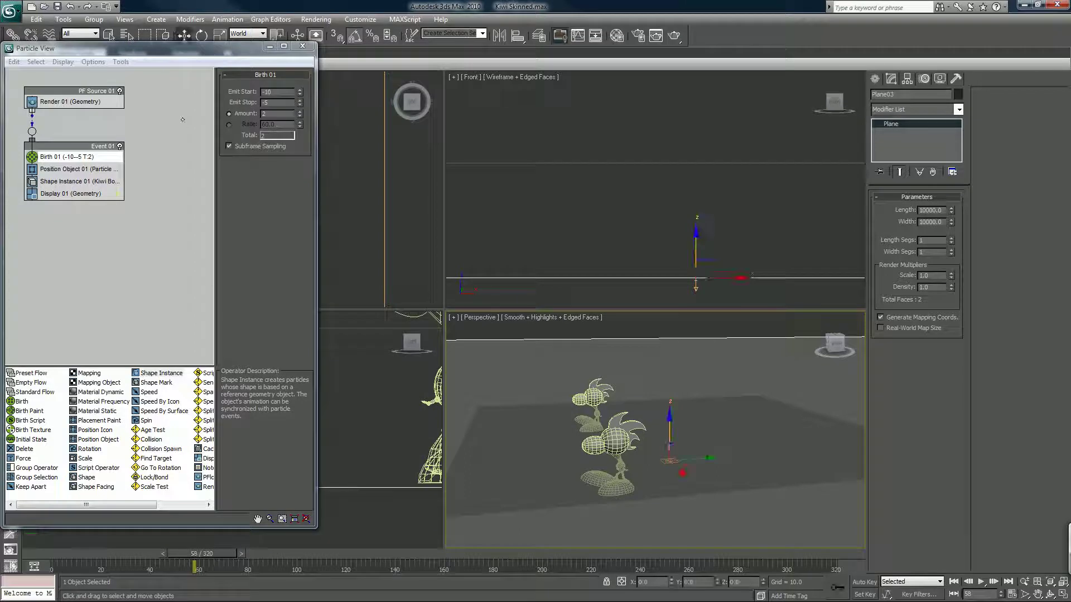
Step: Change Emit Start to -25 and preview the particles on the timeline
double_click(273, 91)
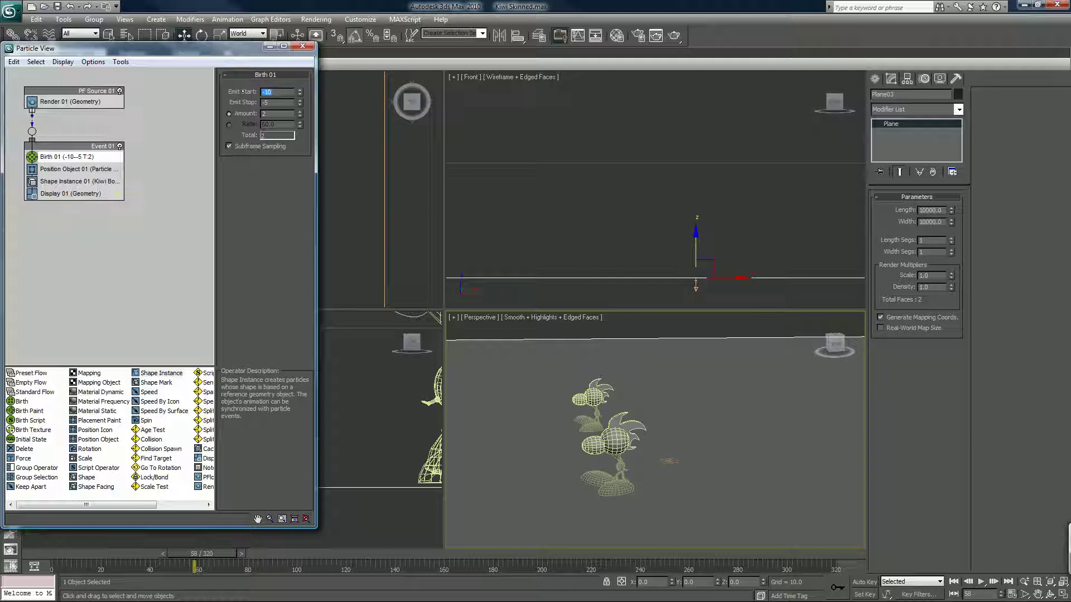
type("-25")
key("Tab")
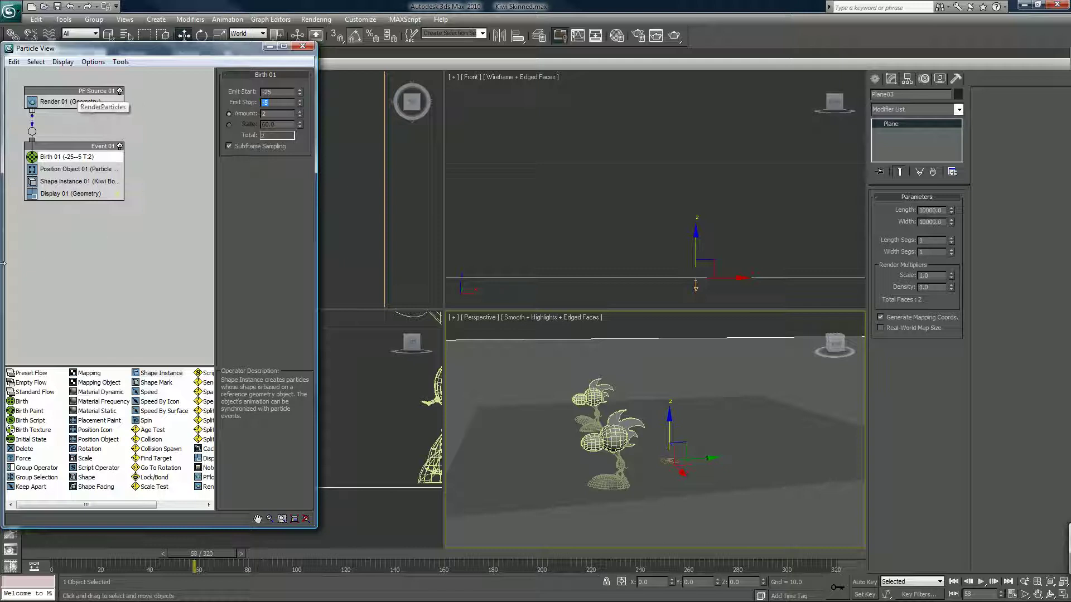
mouse_move(201, 554)
left_mouse_down()
mouse_move(106, 565)
mouse_move(201, 565)
left_mouse_up()
key("w")
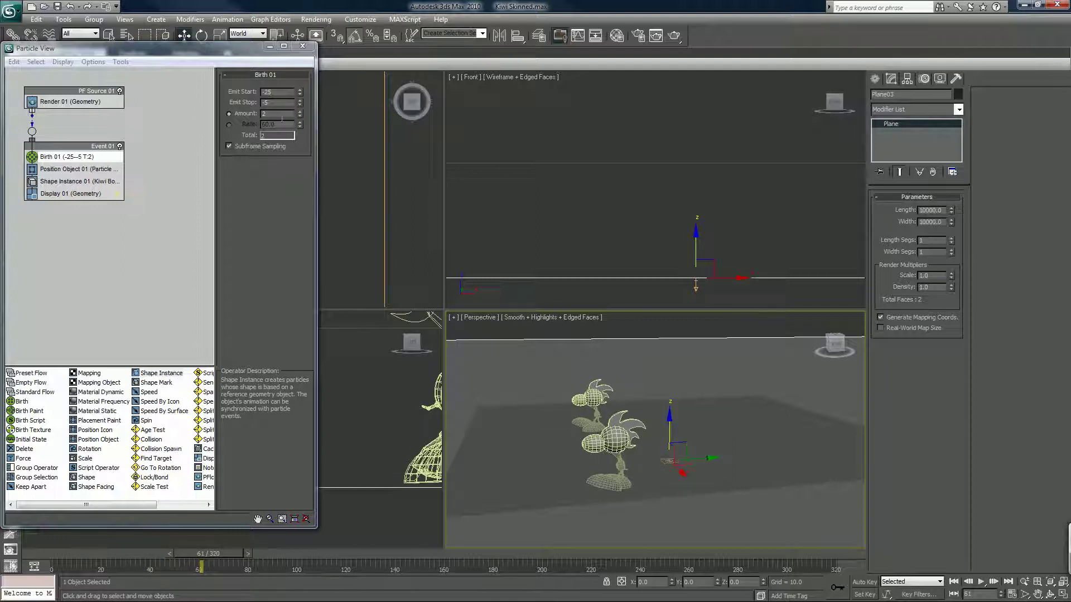
Step: Raise Birth 01 Amount to 4, review the four kiwis, then lower Amount to 1
left_click(300, 111)
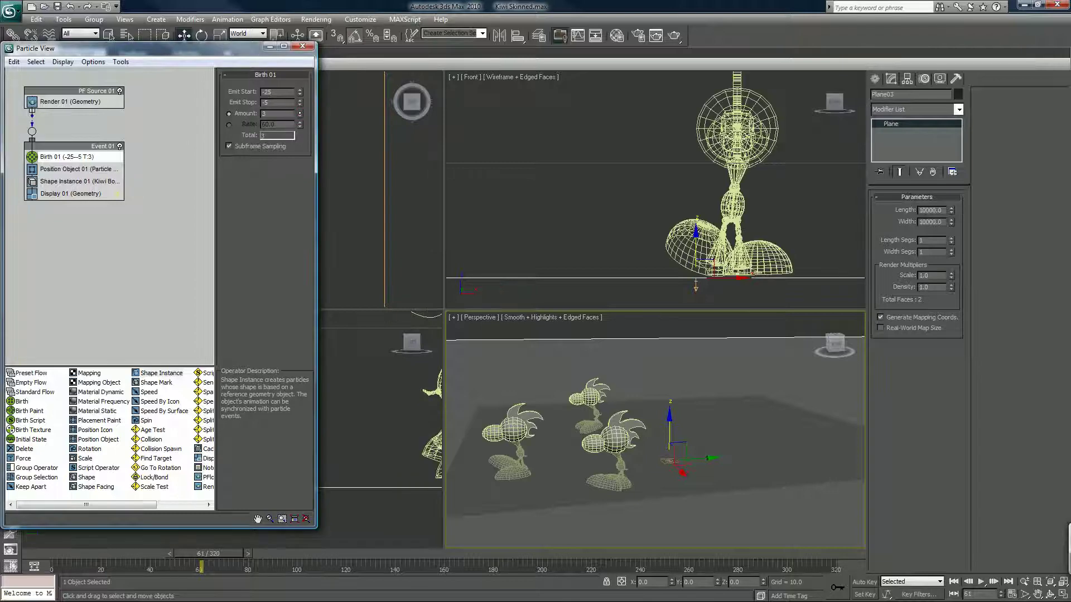
left_click(299, 111)
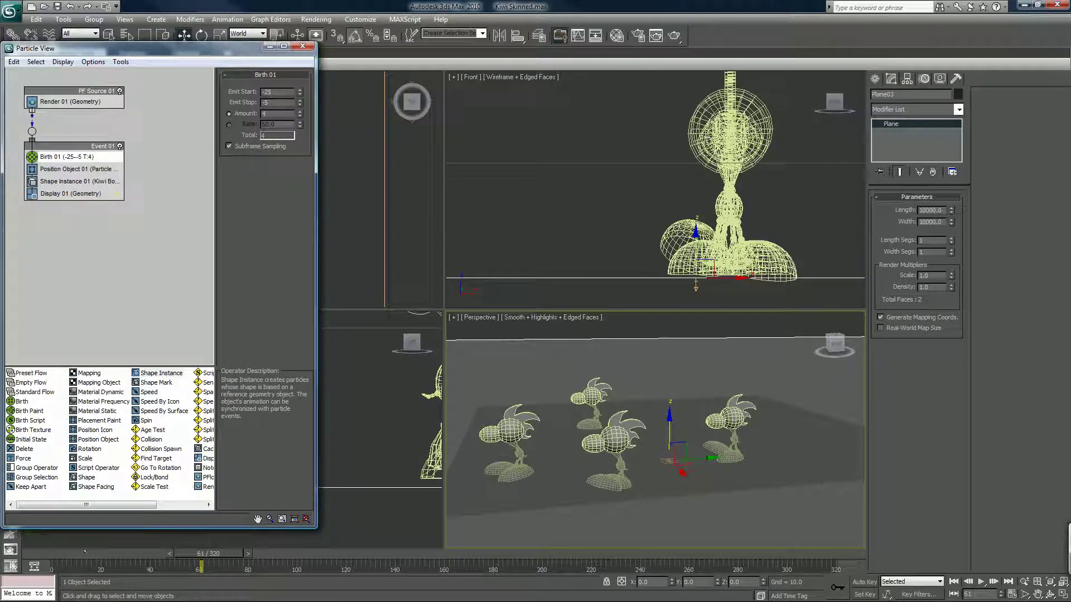
left_click_drag(85, 552, 246, 555)
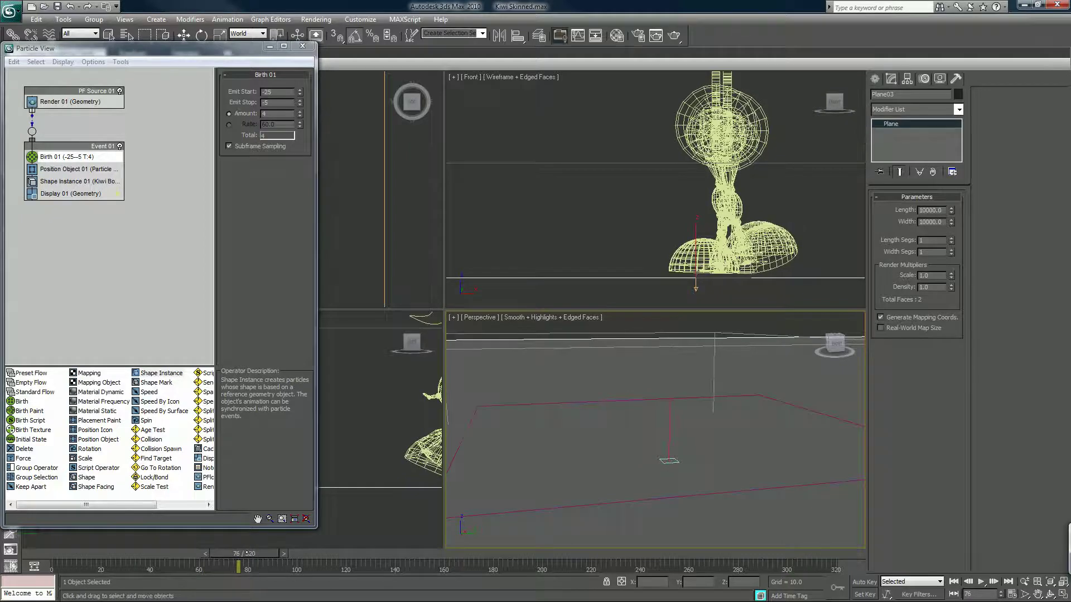
key("w")
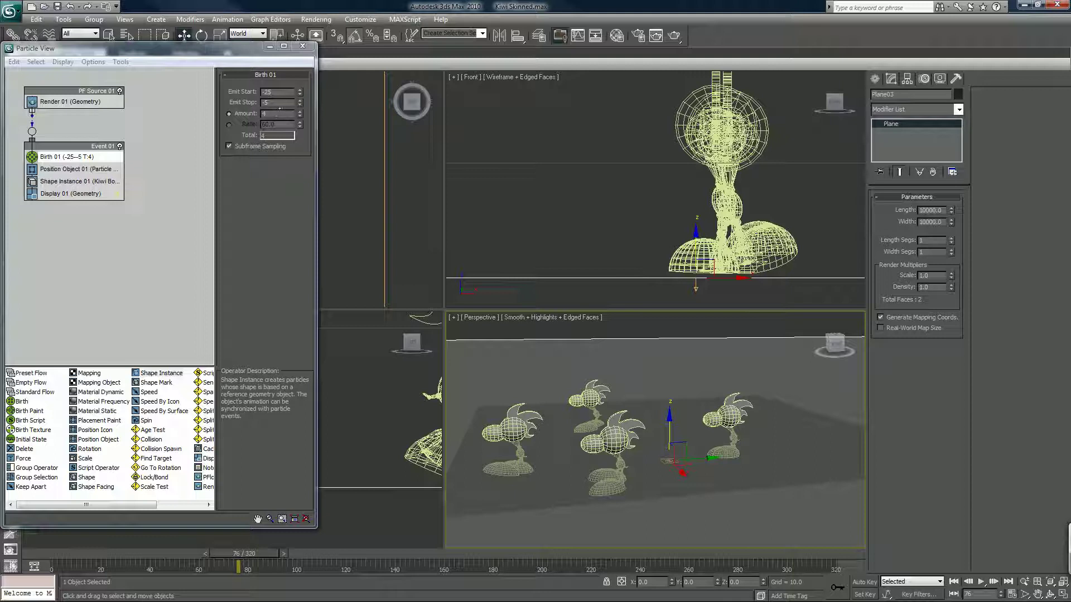
type("2")
key("Return")
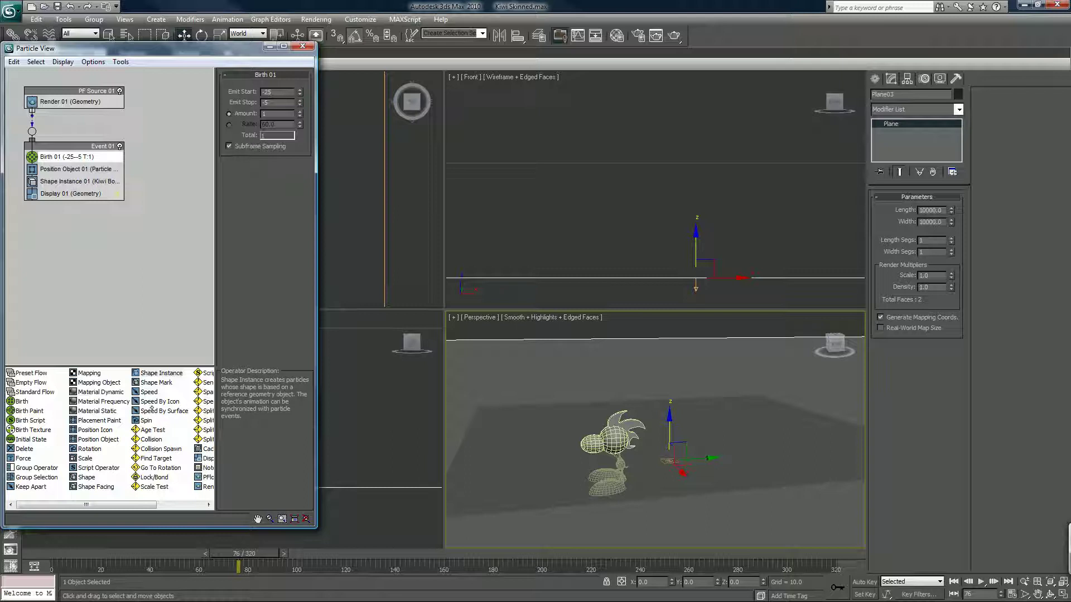
Step: Add Speed By Surface to Event 01 with the Particle Emmiter plane as its surface
left_click_drag(149, 411, 79, 193)
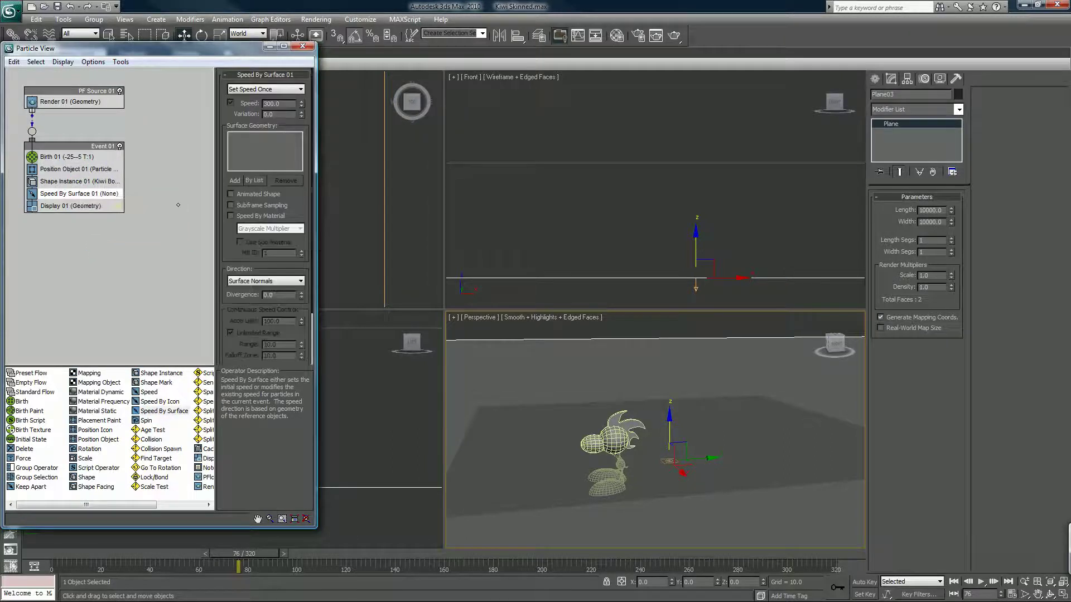
left_click(234, 180)
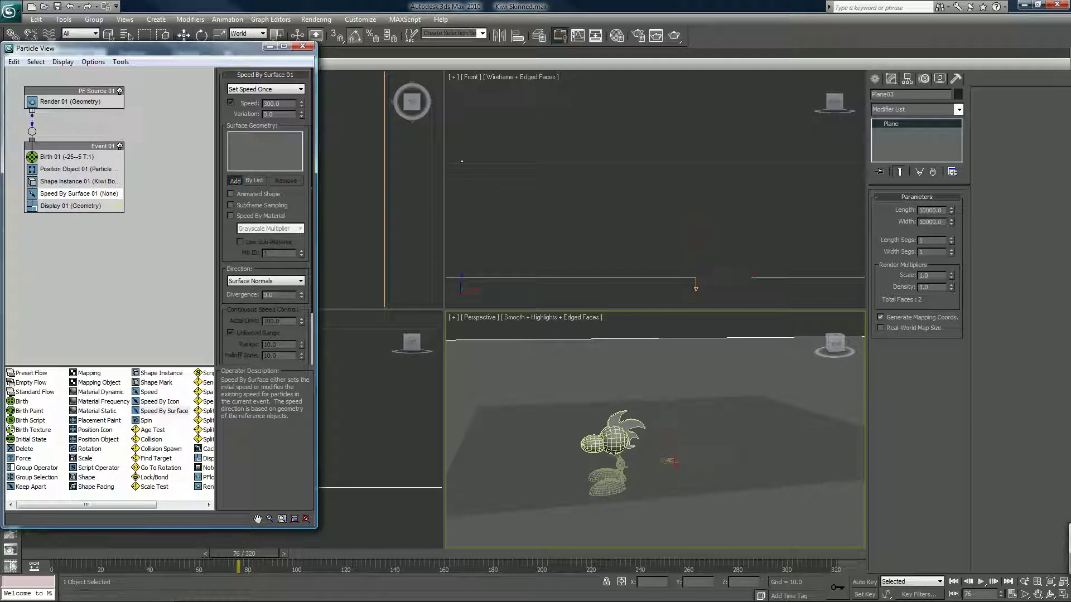
left_click(465, 164)
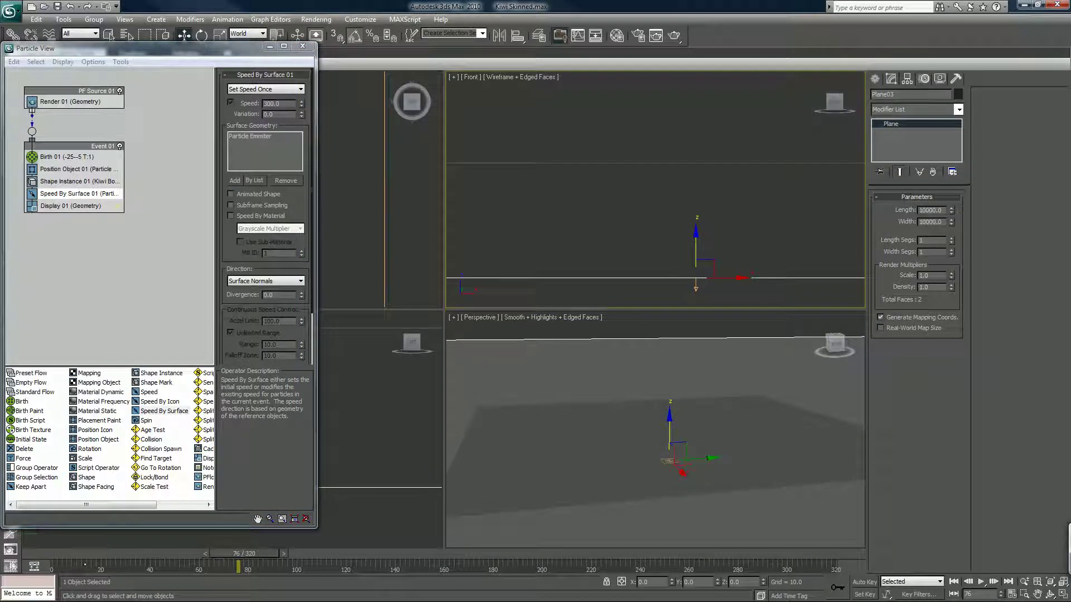
left_click_drag(70, 555, 288, 538)
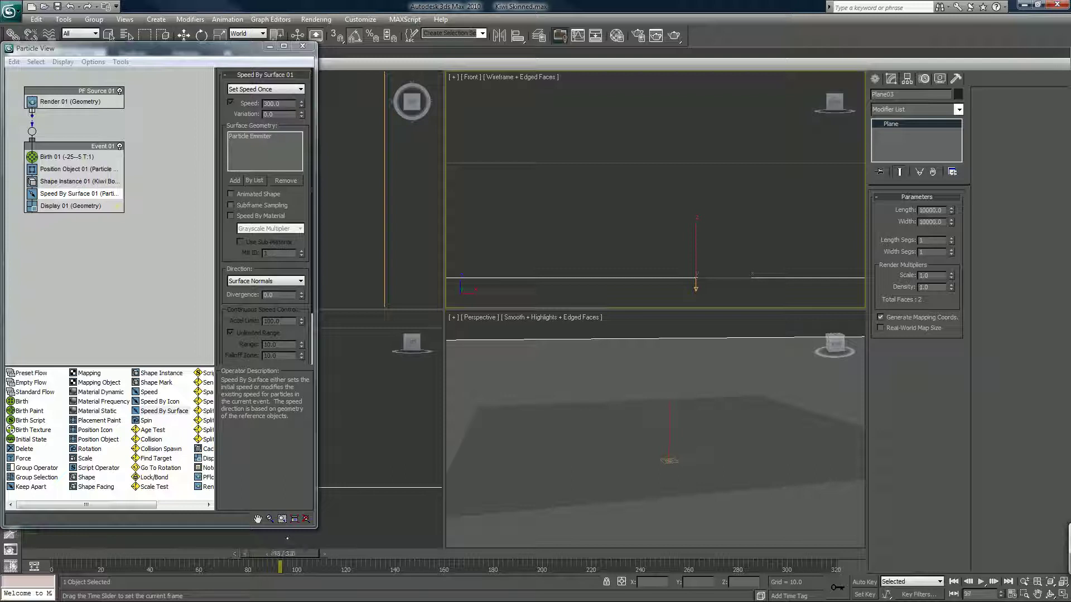
key("w")
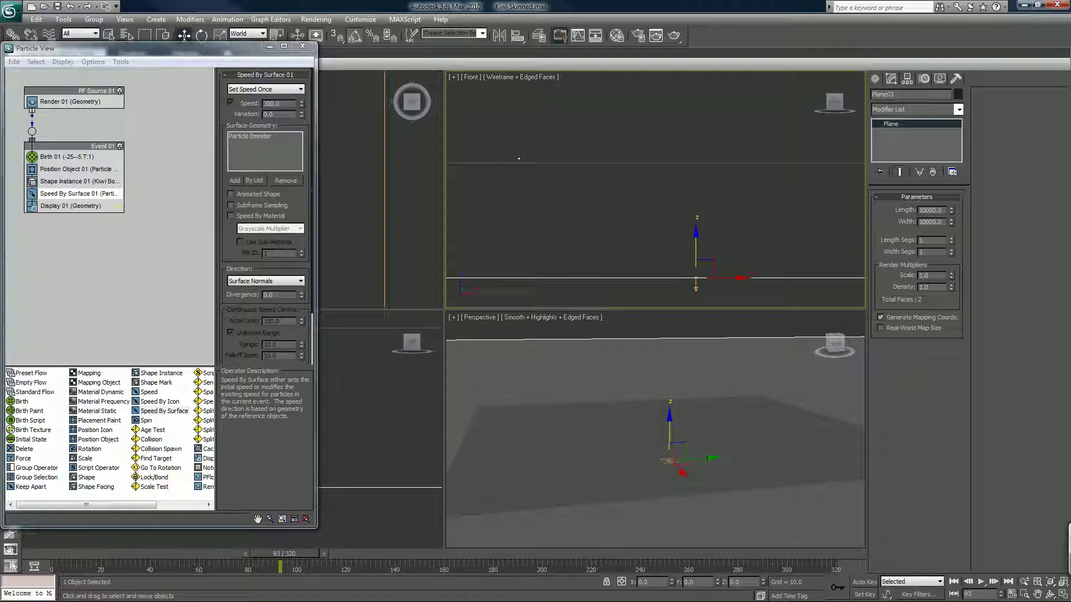
left_click_drag(519, 159, 533, 179)
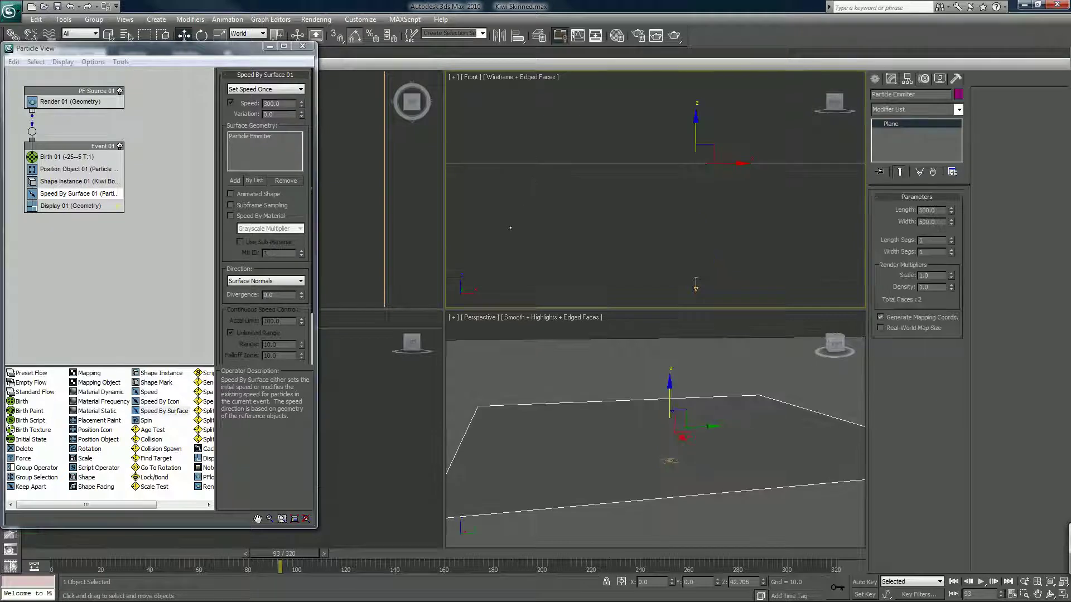
left_click(82, 206)
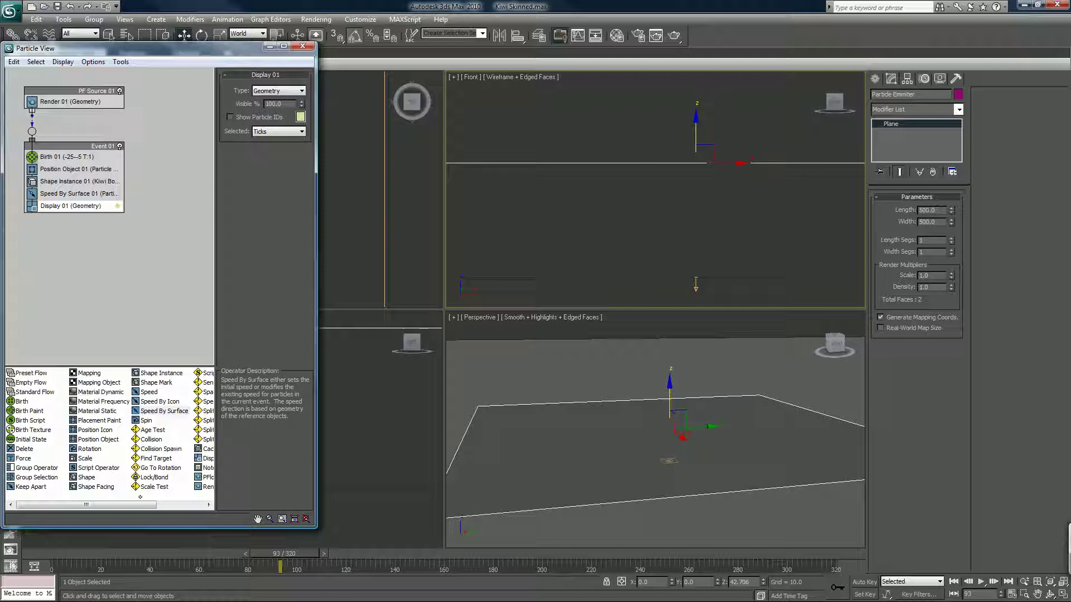
Step: Reset Birth 01 Emit Start and Emit Stop to 0 and check the kiwi at frame 10
left_click_drag(284, 554, 37, 554)
key("w")
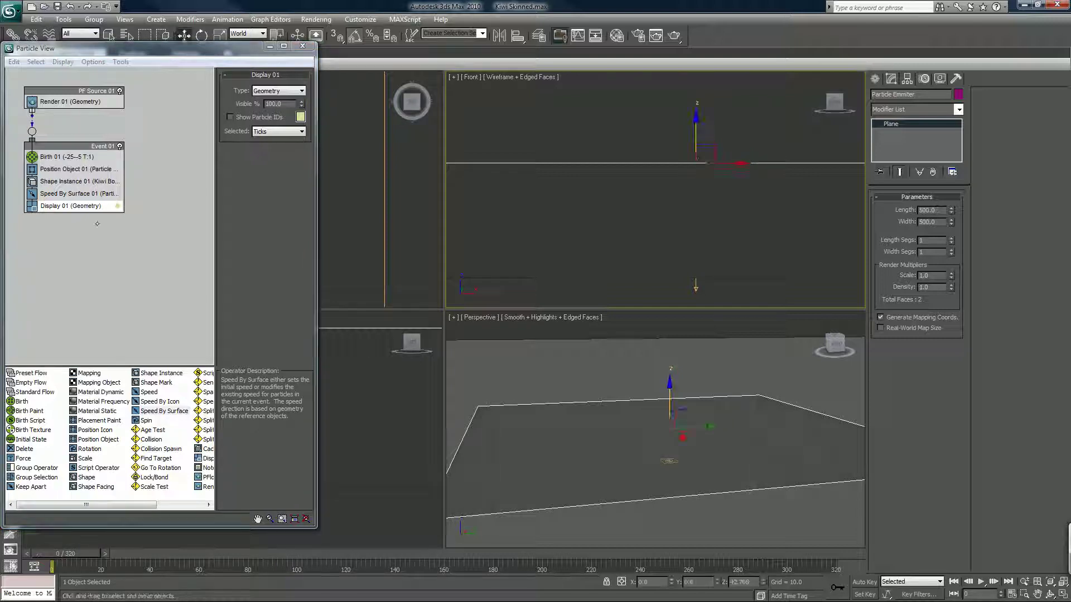
left_click(89, 158)
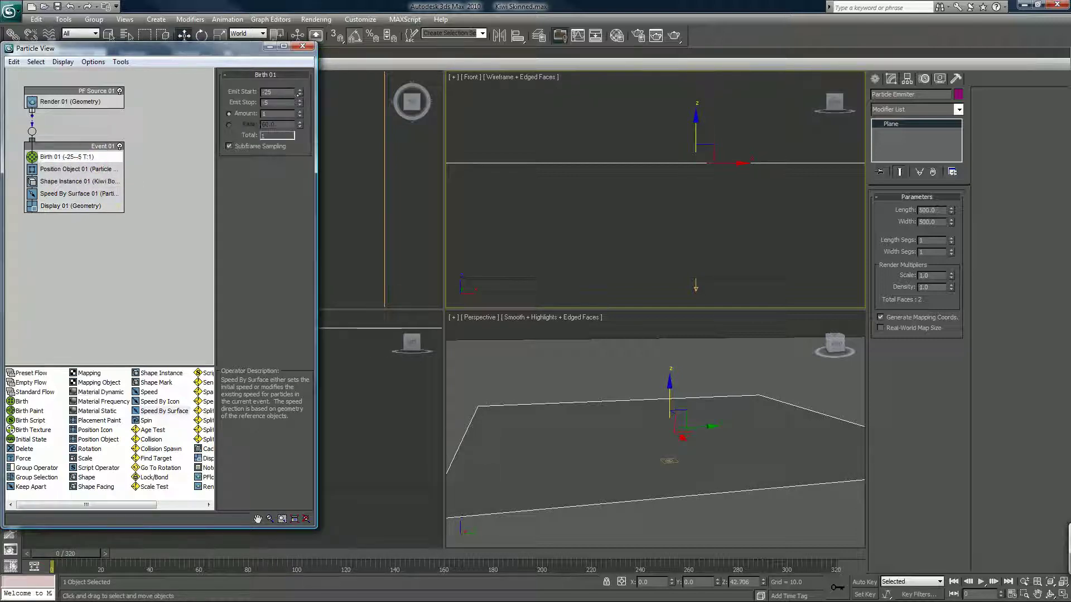
right_click(300, 92)
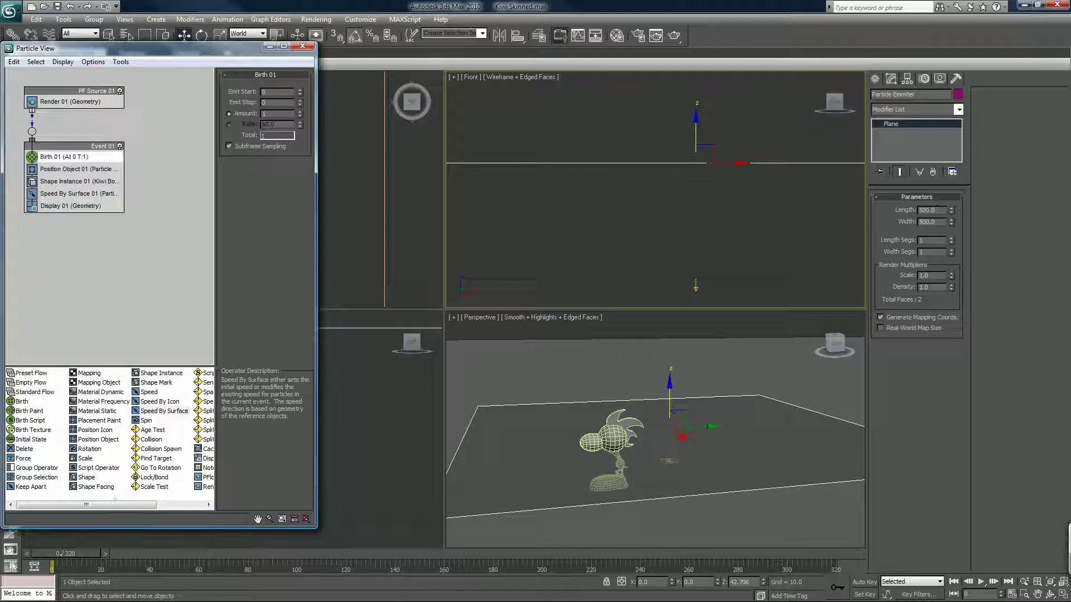
left_click_drag(65, 554, 85, 554)
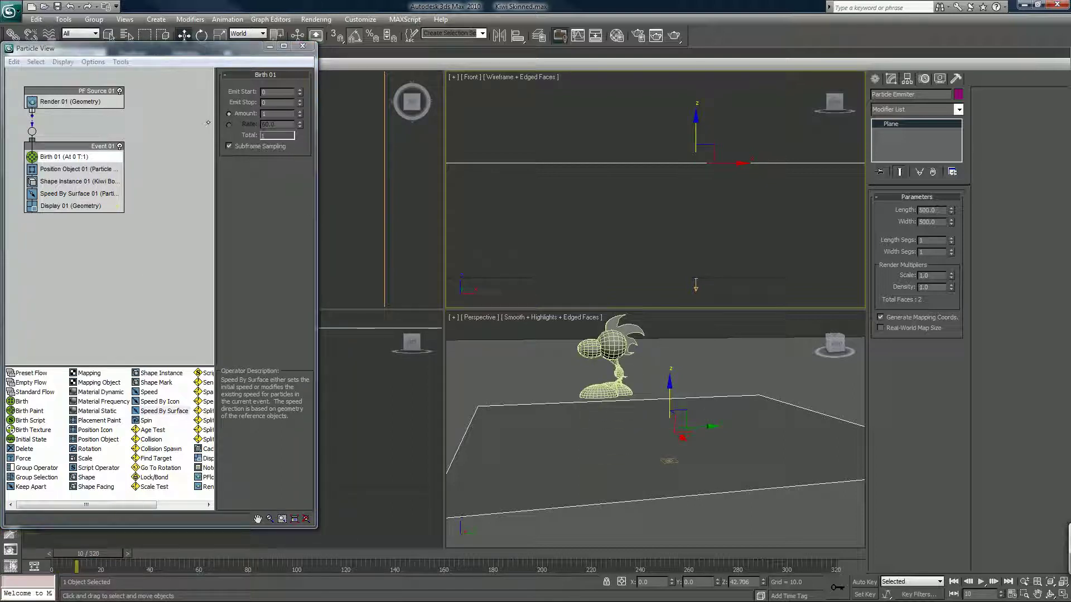
Step: Set Speed By Surface 01 direction to Parallel To Surface and adjust the divergence
left_click(98, 194)
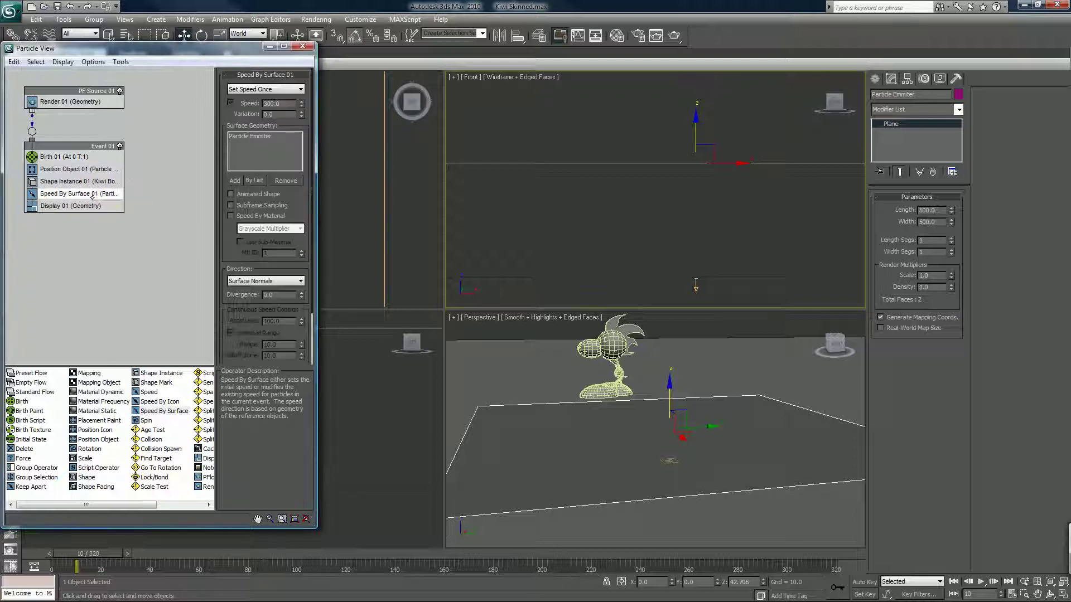
left_click(247, 282)
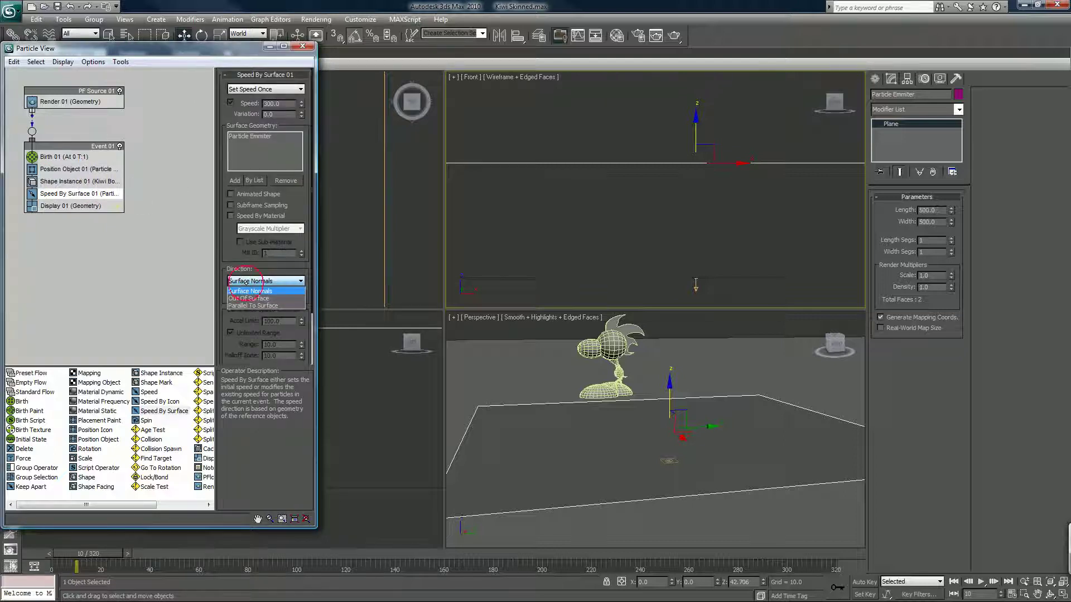
left_click(258, 305)
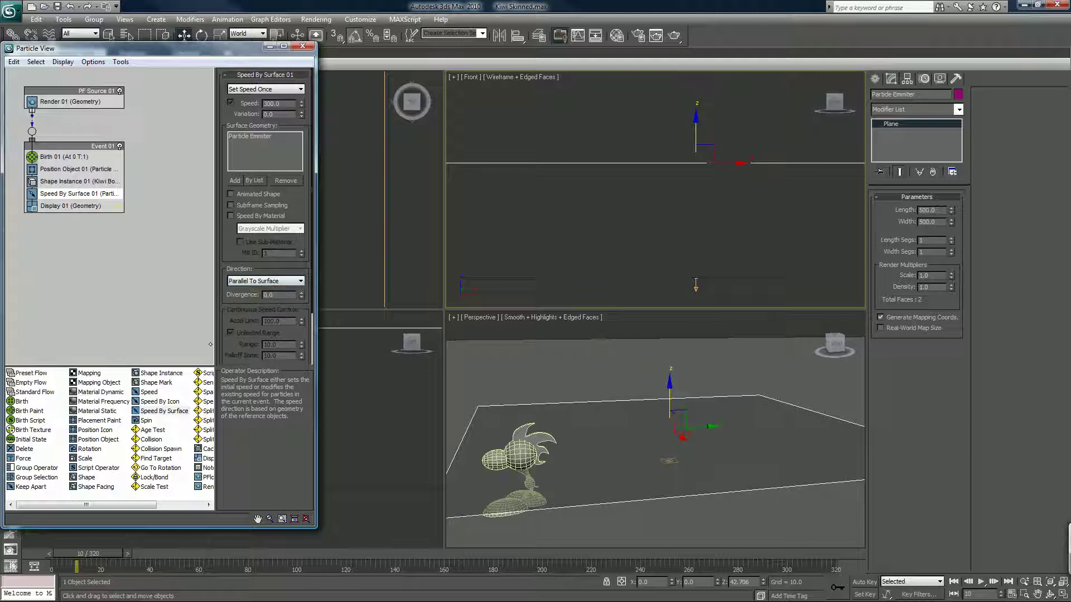
mouse_move(66, 553)
left_mouse_down()
mouse_move(44, 553)
mouse_move(66, 554)
left_mouse_up()
key("w")
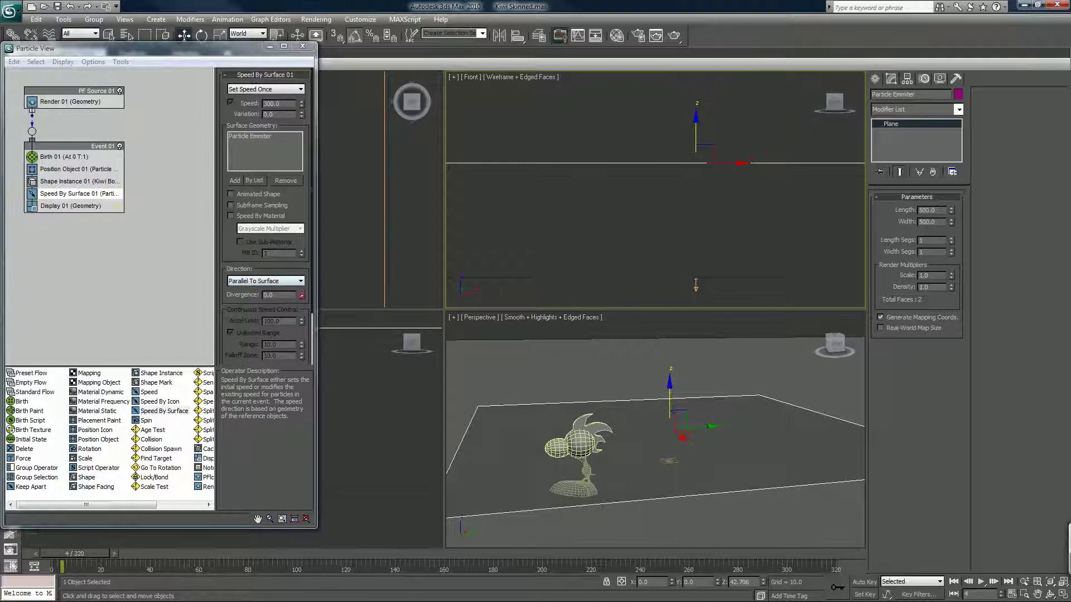
left_click_drag(301, 294, 298, 269)
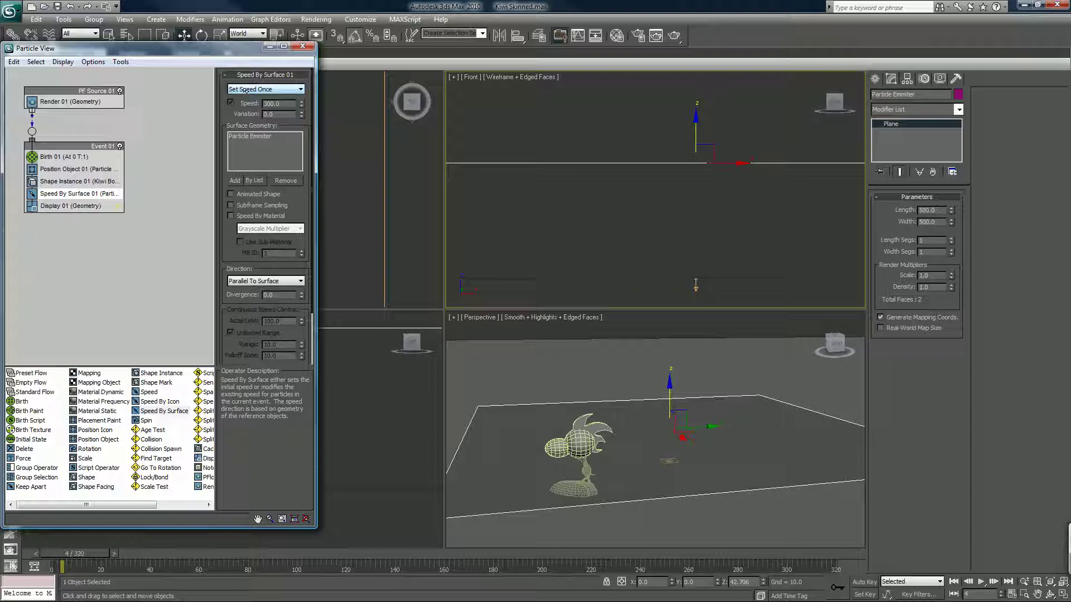
Step: Keep Set Speed Once with Speed 150 and Variation 50
left_click(246, 90)
left_click(250, 99)
double_click(282, 105)
type("150")
key("Tab")
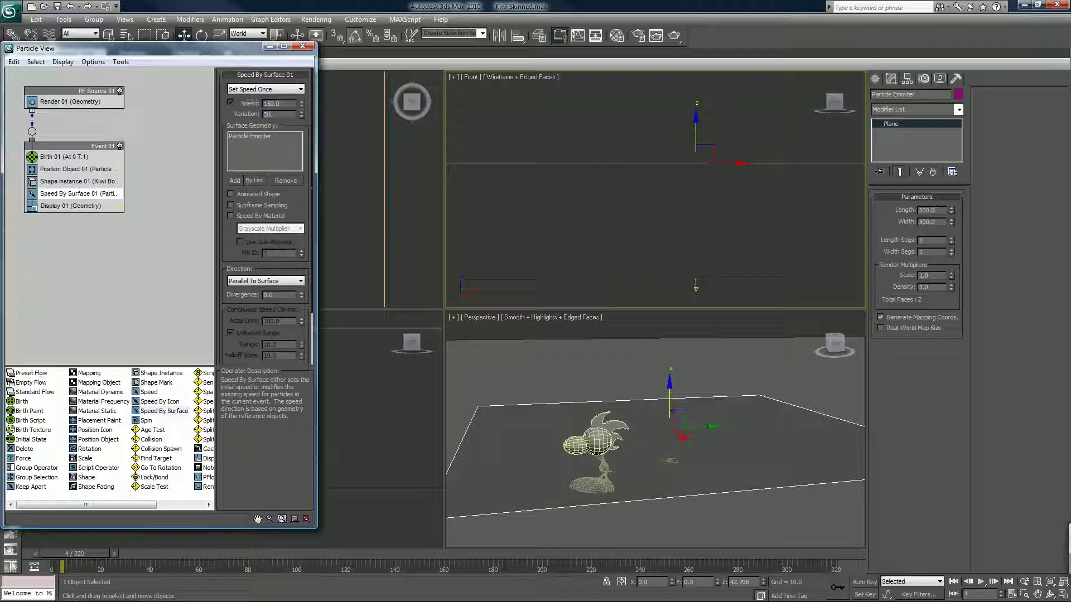
key("Return")
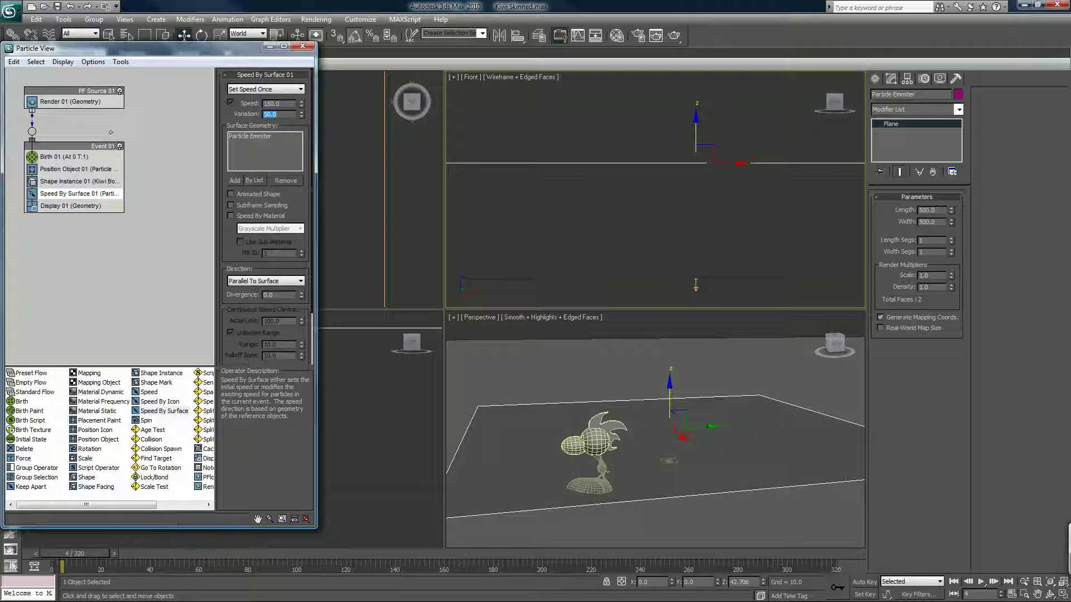
left_click(69, 157)
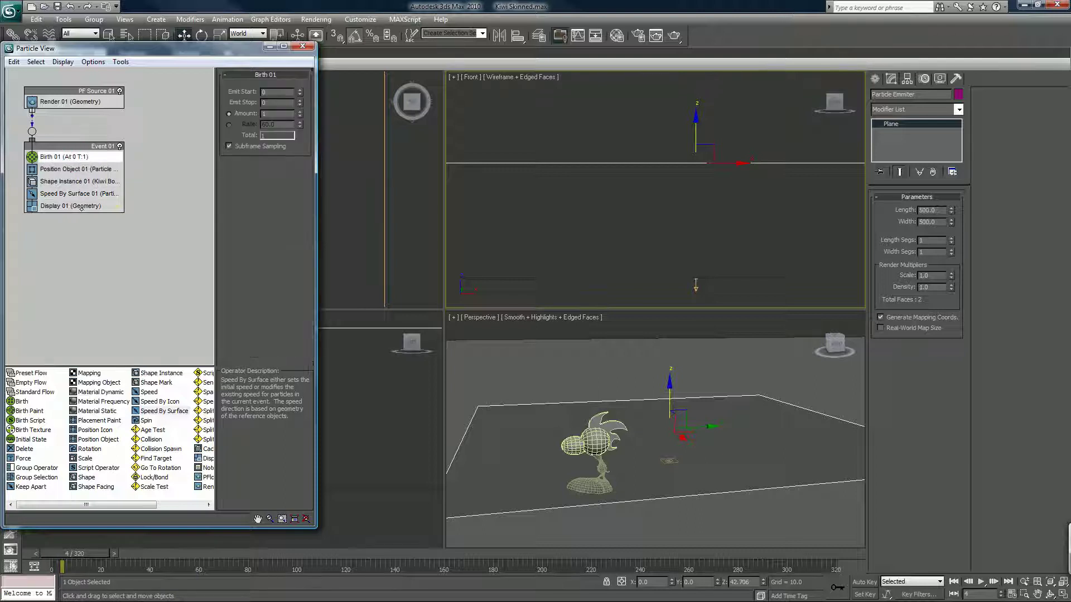
Step: Change the Display 01 type from Dots to Circles and scrub ahead to frame 43
left_click(81, 205)
left_click(278, 90)
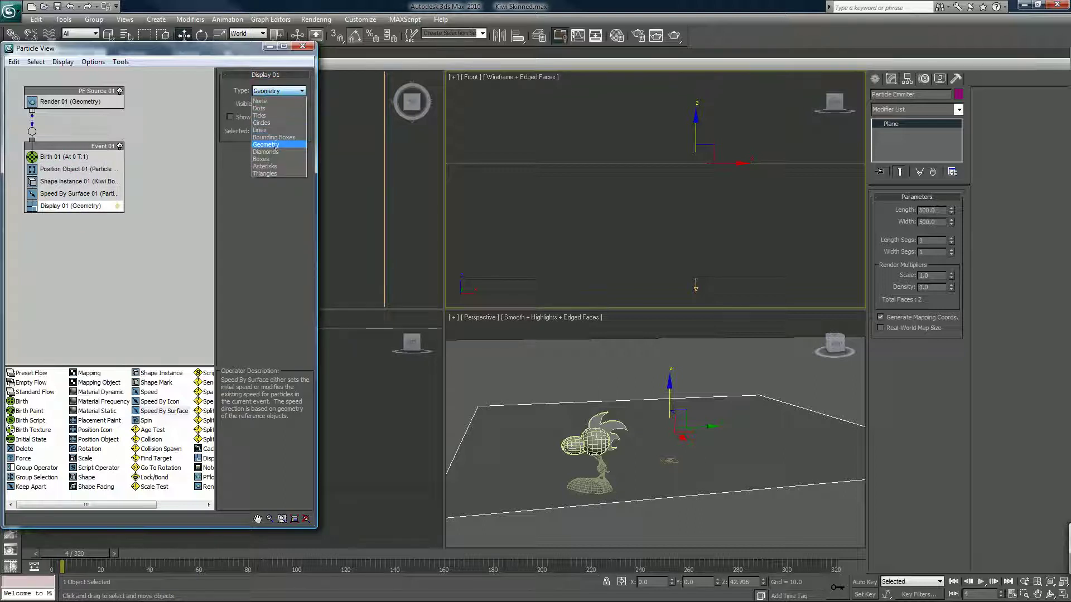
left_click(273, 108)
left_click(277, 90)
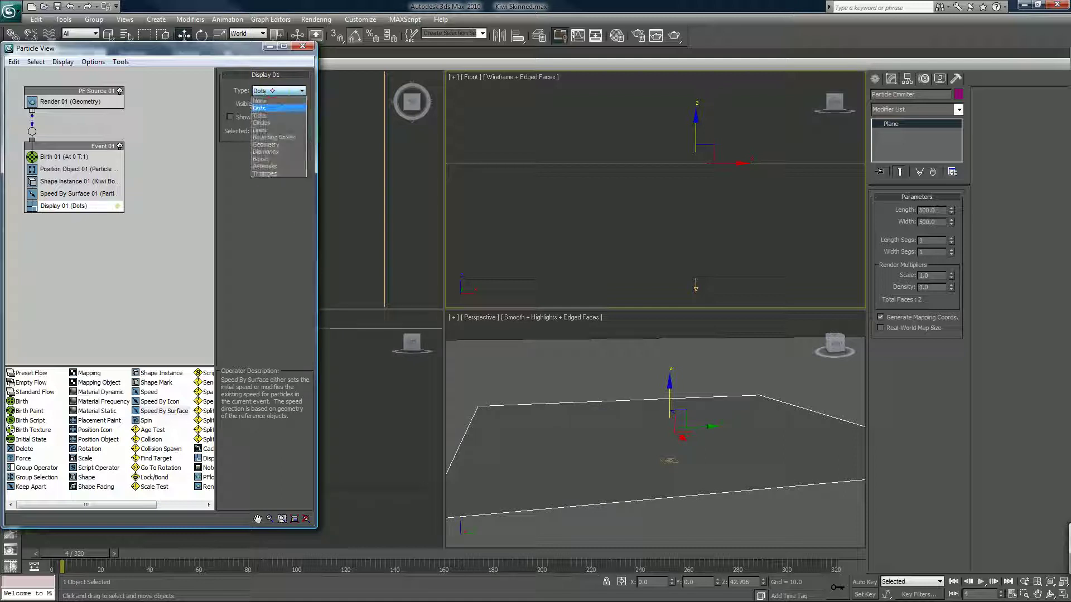
left_click(269, 122)
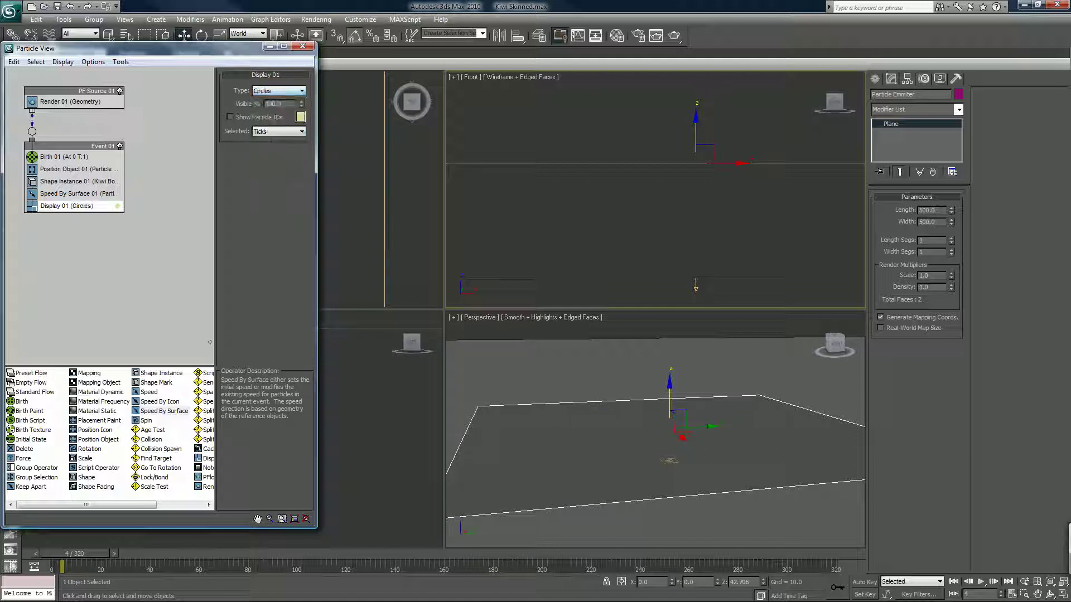
left_click_drag(64, 554, 156, 553)
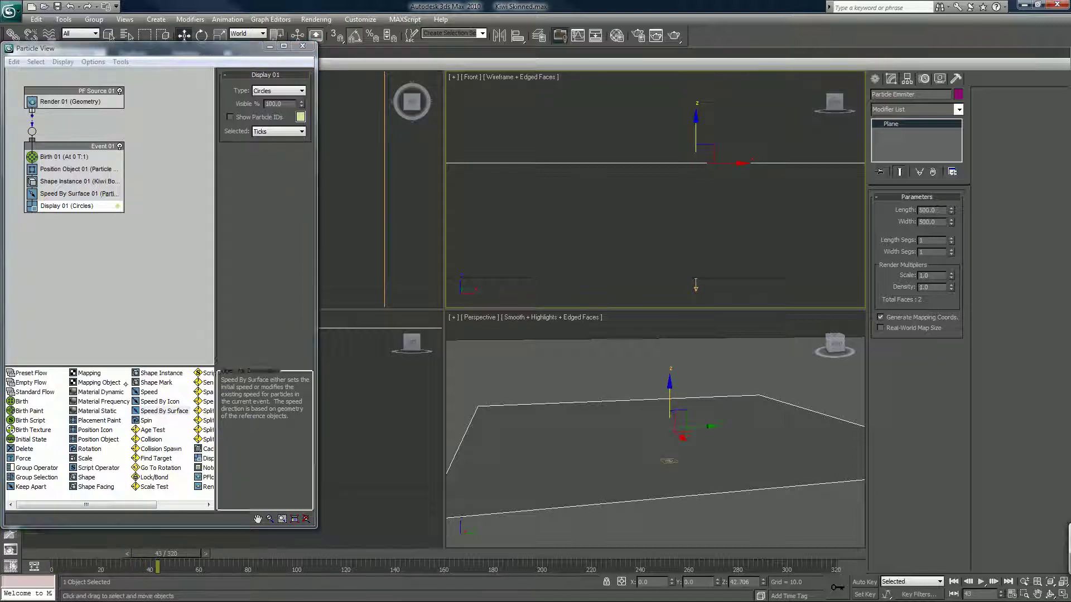
Step: Set Birth 01 Amount to 3, then raise it to 5 and preview at frame 31
left_click(67, 158)
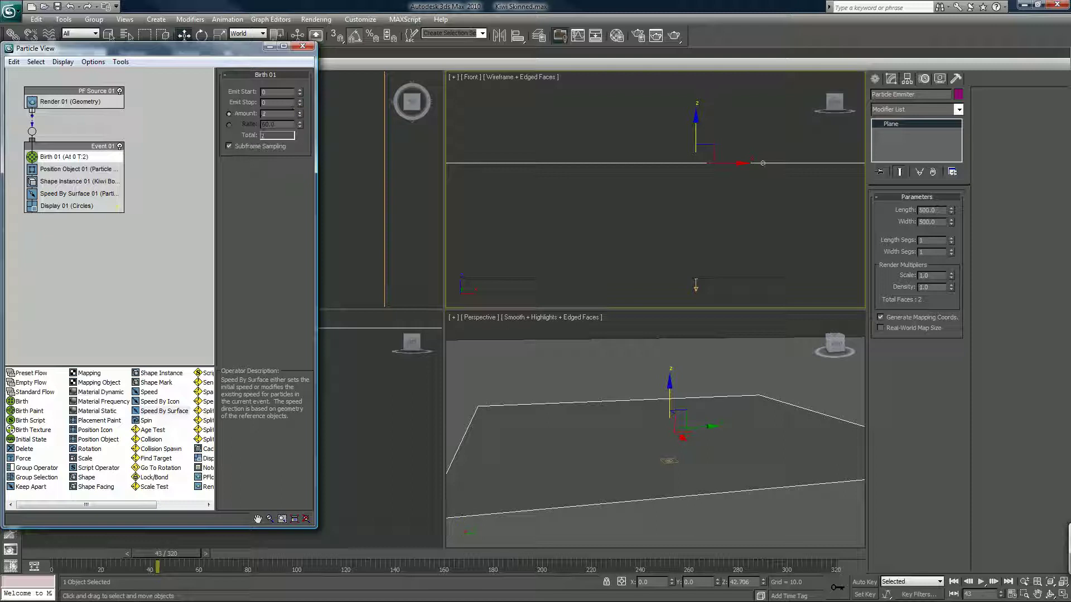
type("3")
key("Return")
left_click(299, 111)
mouse_move(162, 554)
left_mouse_down()
mouse_move(131, 554)
mouse_move(173, 554)
left_mouse_up()
key("w")
scroll(554, 417, "down", 4)
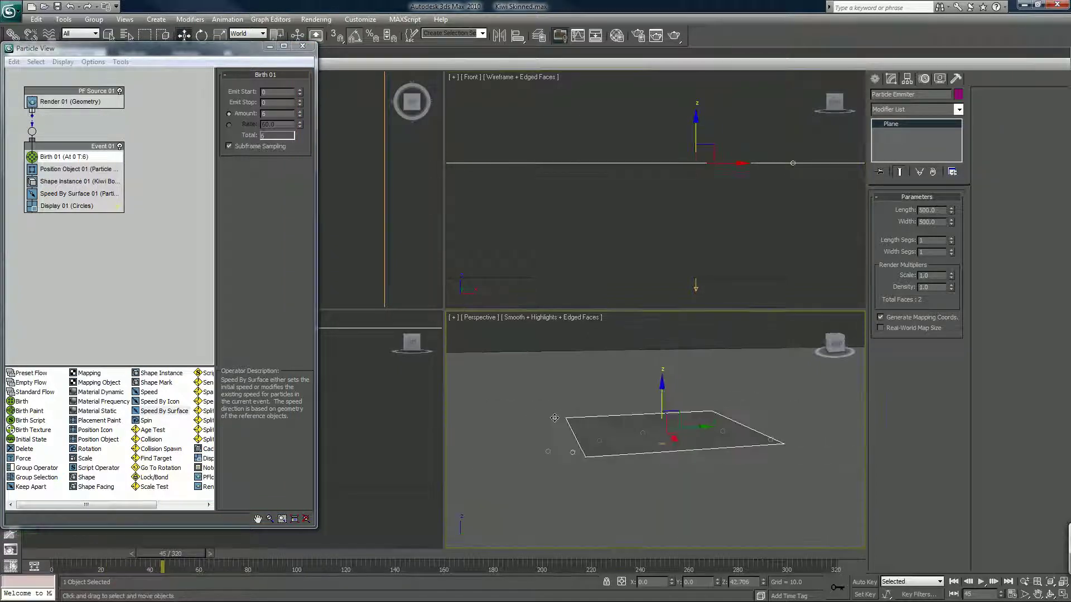
scroll(554, 417, "up", 2)
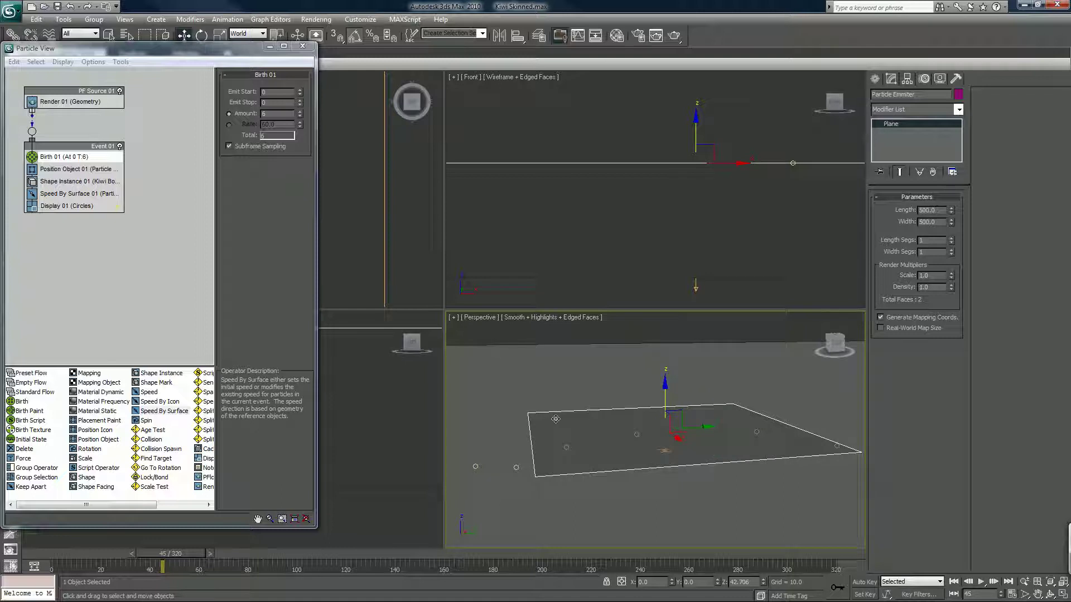
Step: Enter Length 200 and Width 200 for the emitter plane, then scrub to about frame 26
left_click_drag(939, 211, 884, 206)
type("200")
key("Tab")
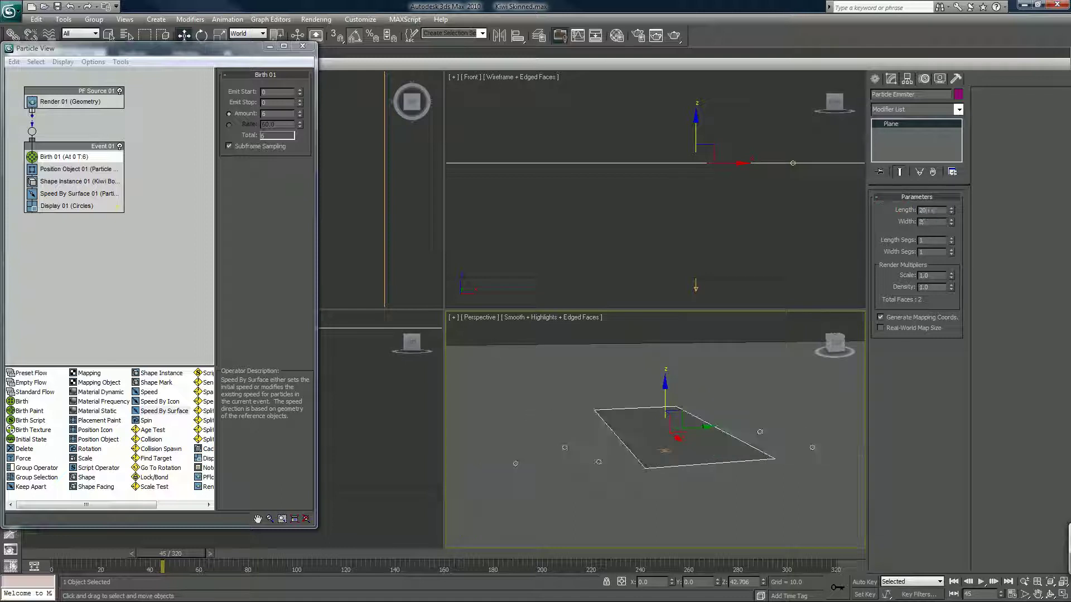
type("200")
key("Return")
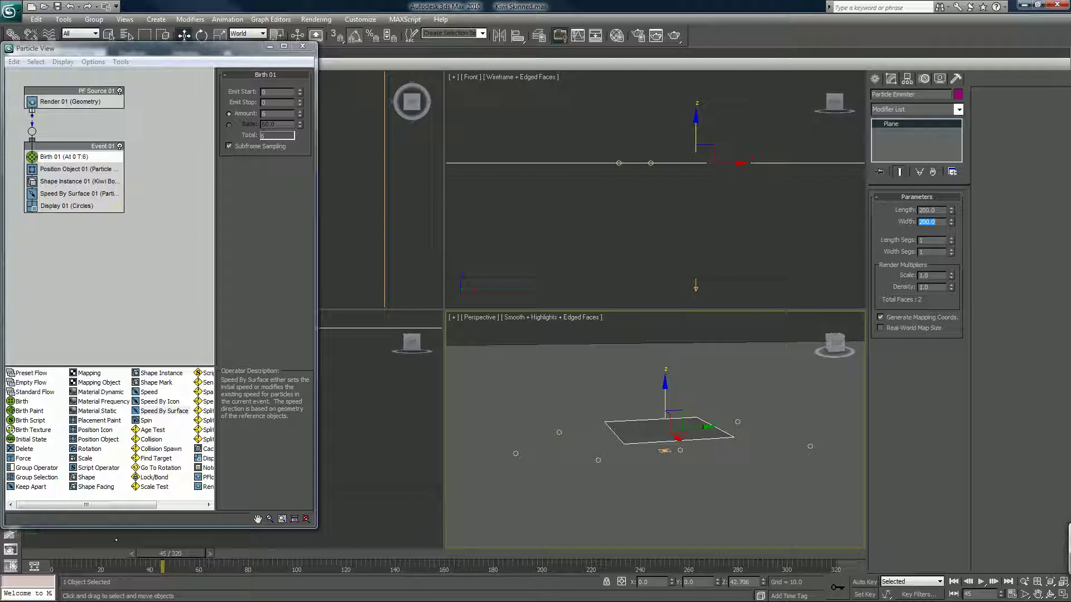
left_click_drag(63, 555, 152, 558)
Step: Try showing Display 01 particles as Bounding Boxes and preview the animation
key("w")
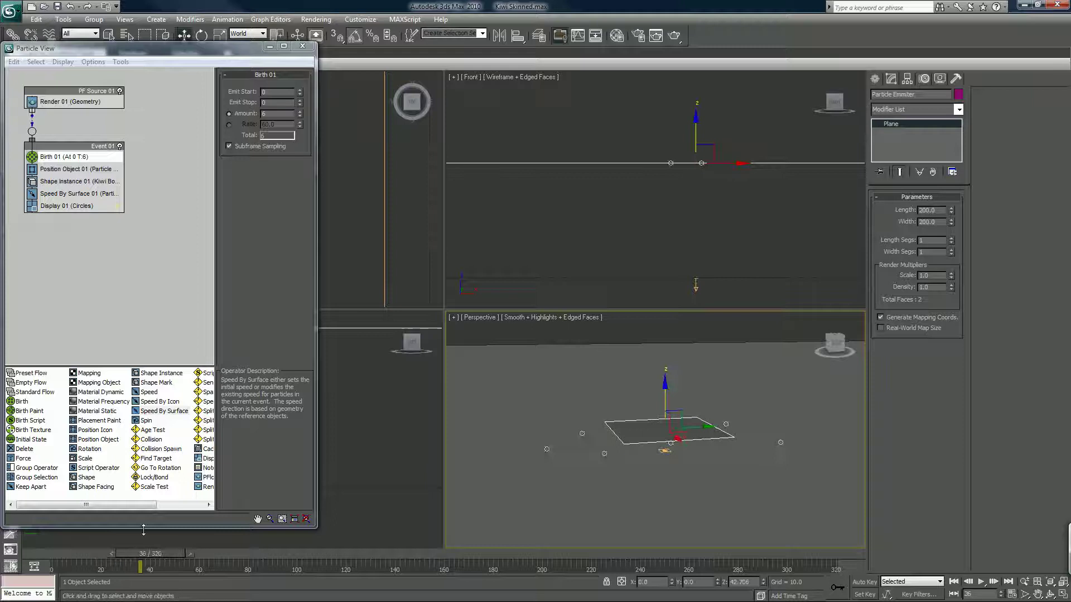
left_click(67, 205)
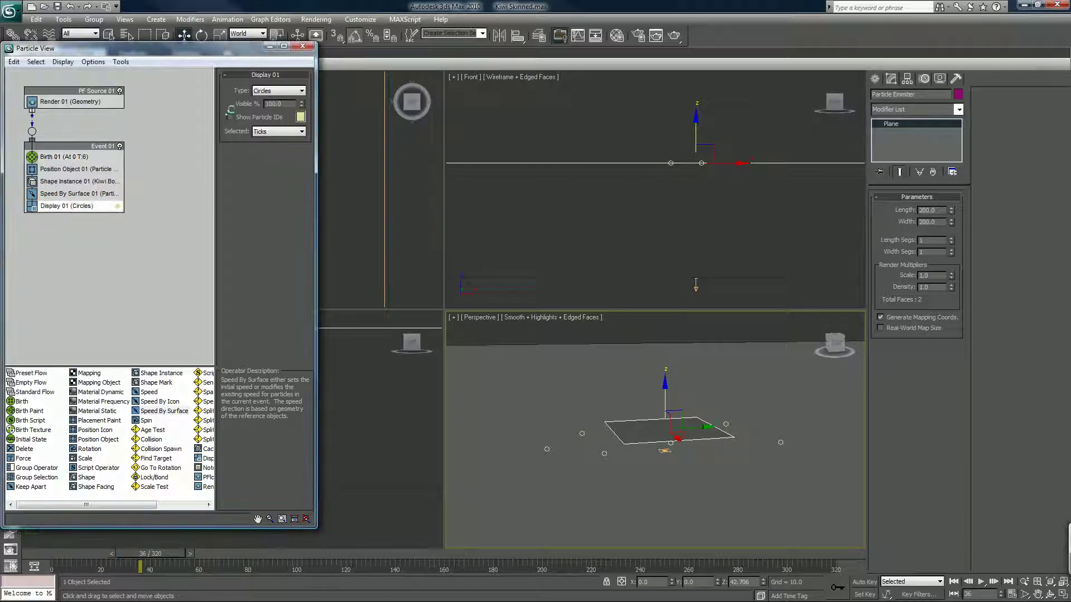
left_click(260, 92)
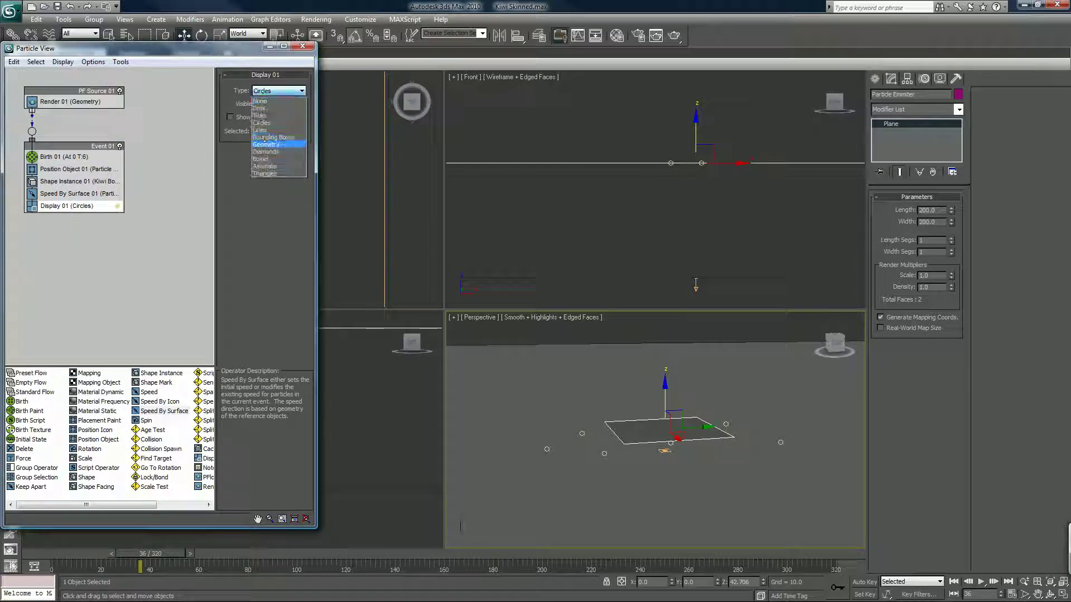
left_click(263, 139)
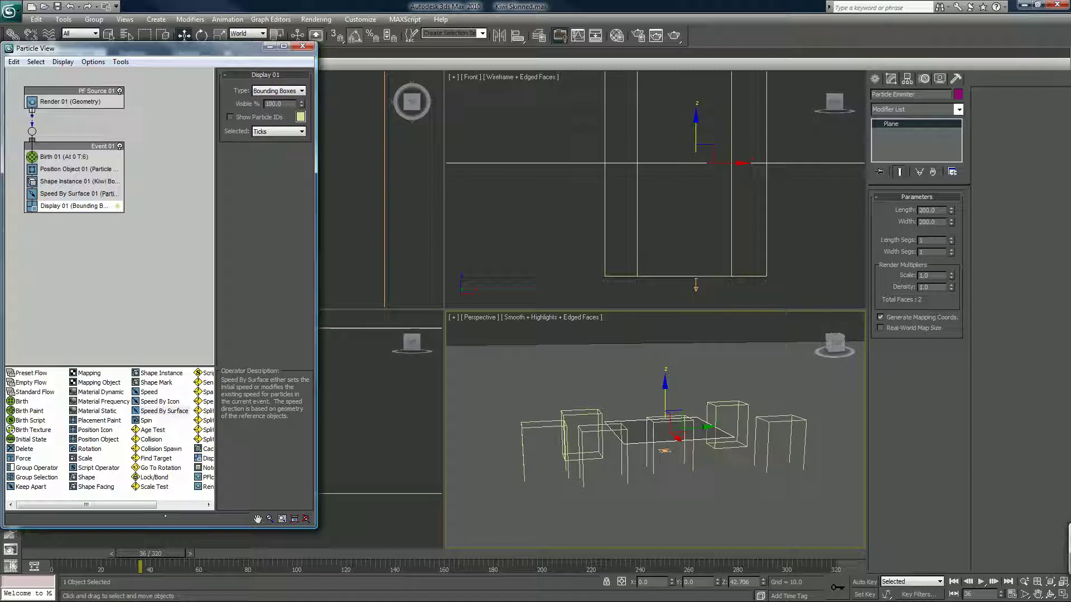
left_click_drag(67, 558, 104, 561)
key("w")
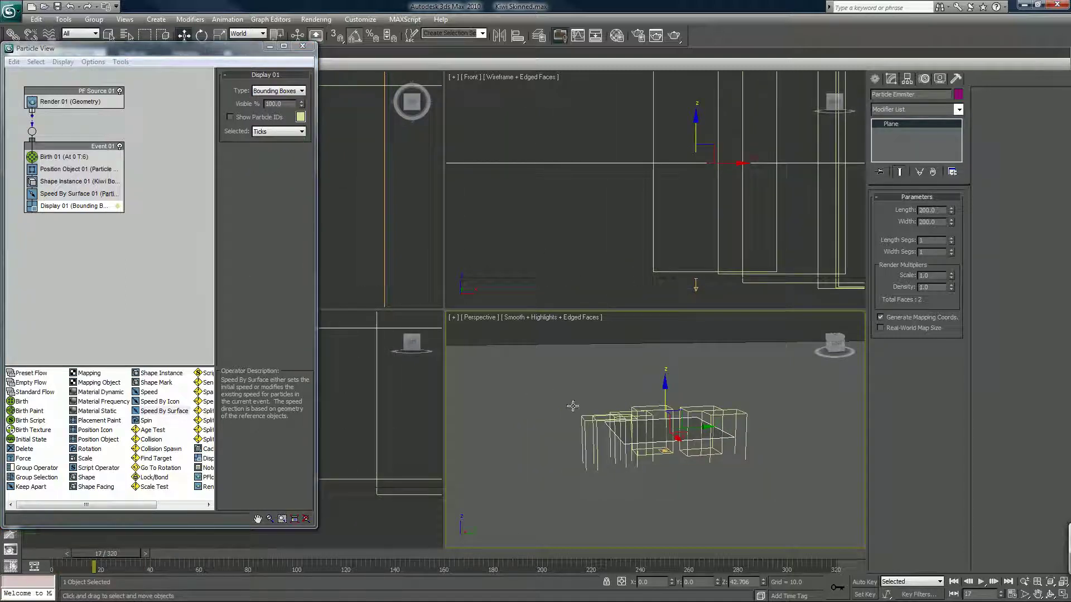
Step: Set Display 01 Selected to None and Type to Geometry
left_click(286, 132)
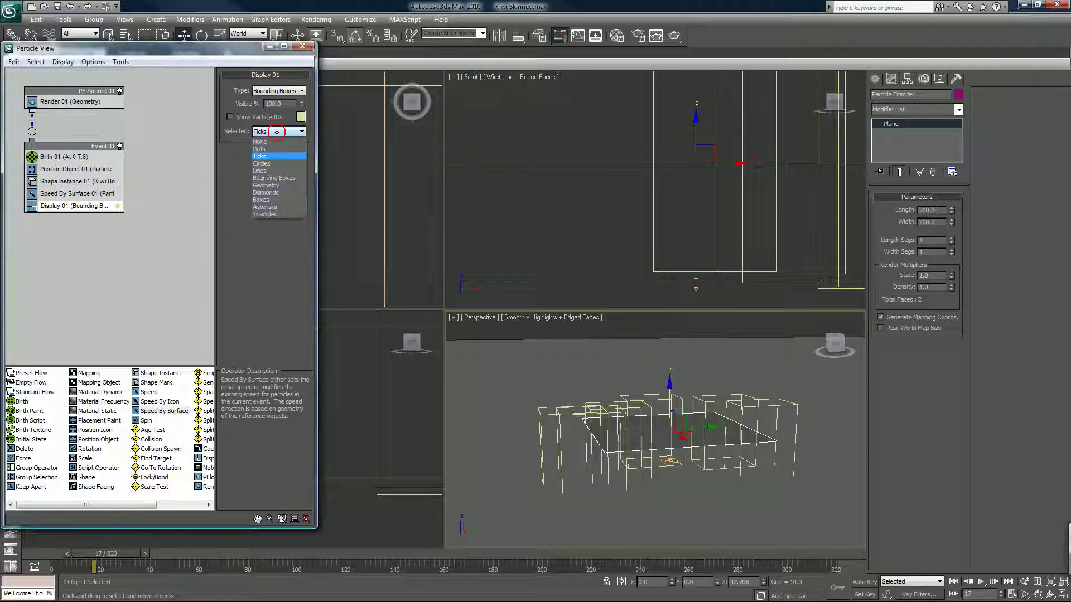
left_click(273, 185)
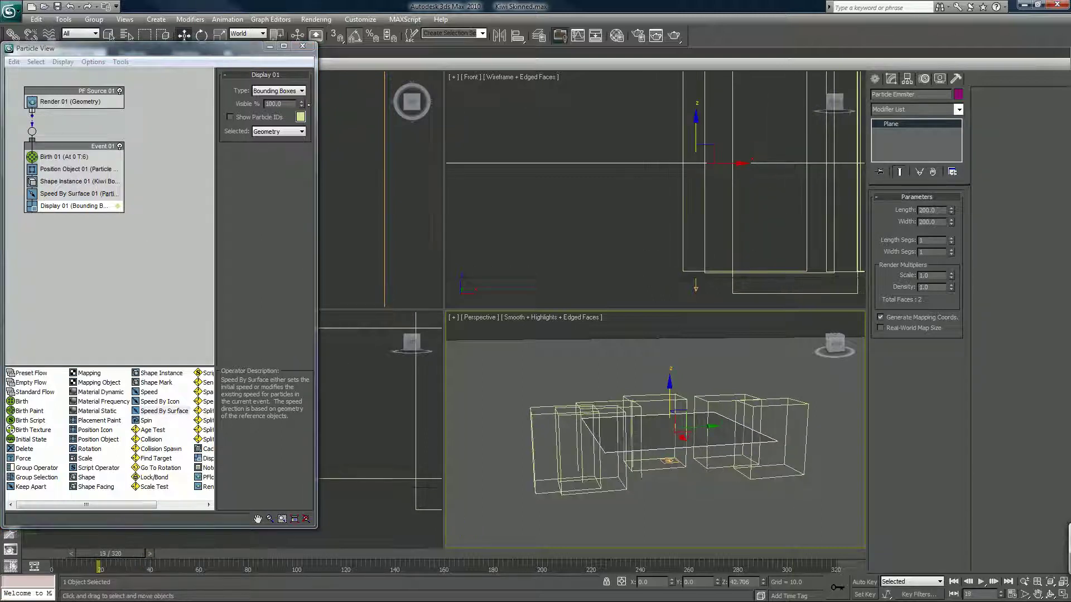
left_click(263, 132)
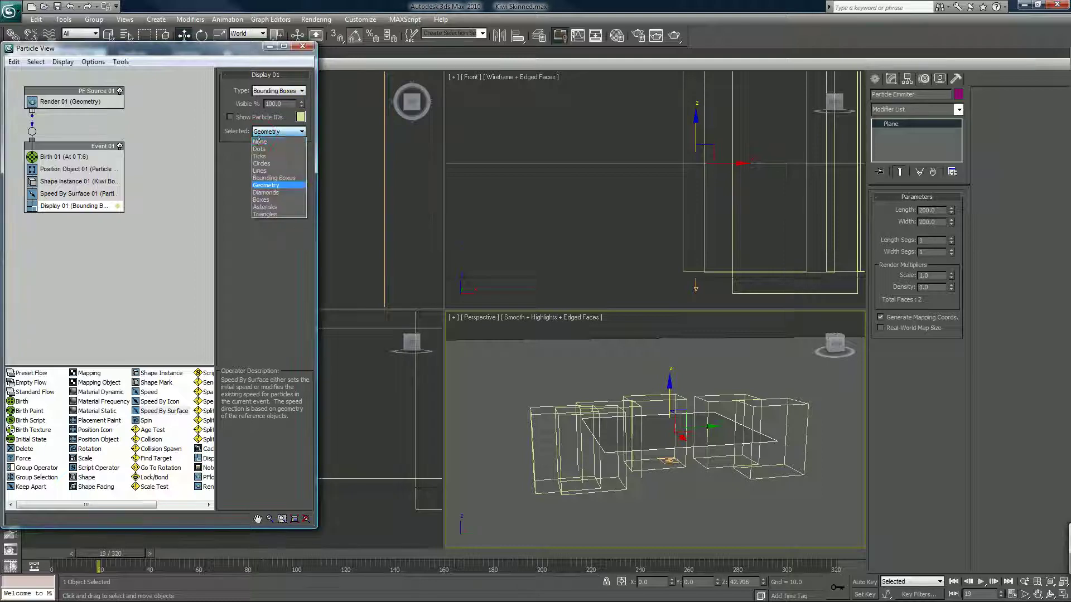
left_click(266, 141)
left_click(264, 91)
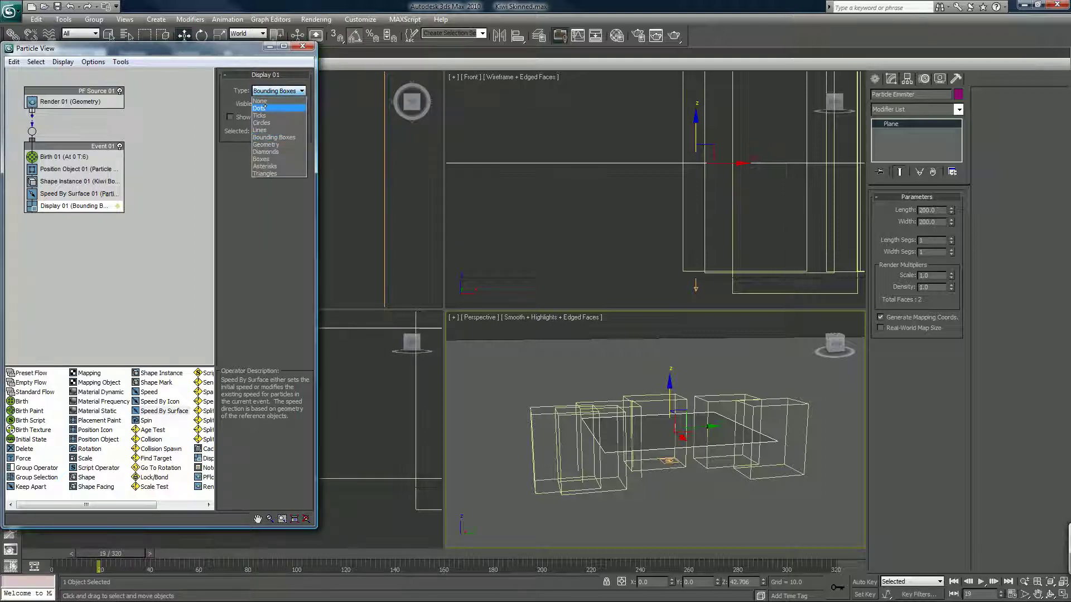
left_click(265, 144)
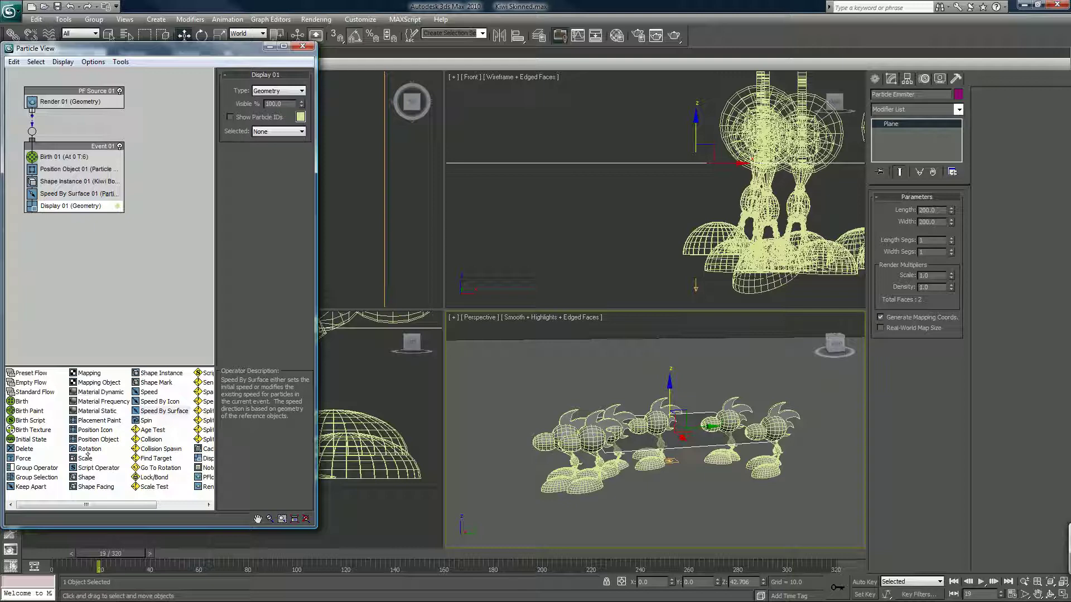
Step: Add Rotation 01 to Event 01 with Speed Space Follow orientation, keeping Y rotation at 0
left_click_drag(87, 449, 79, 204)
left_click(73, 206)
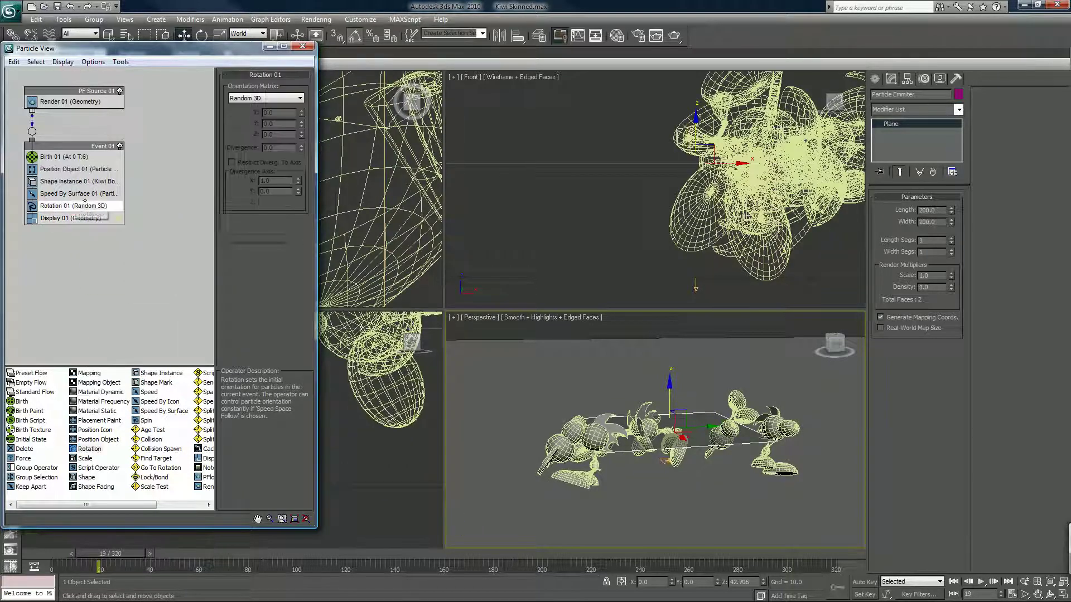
left_click(251, 98)
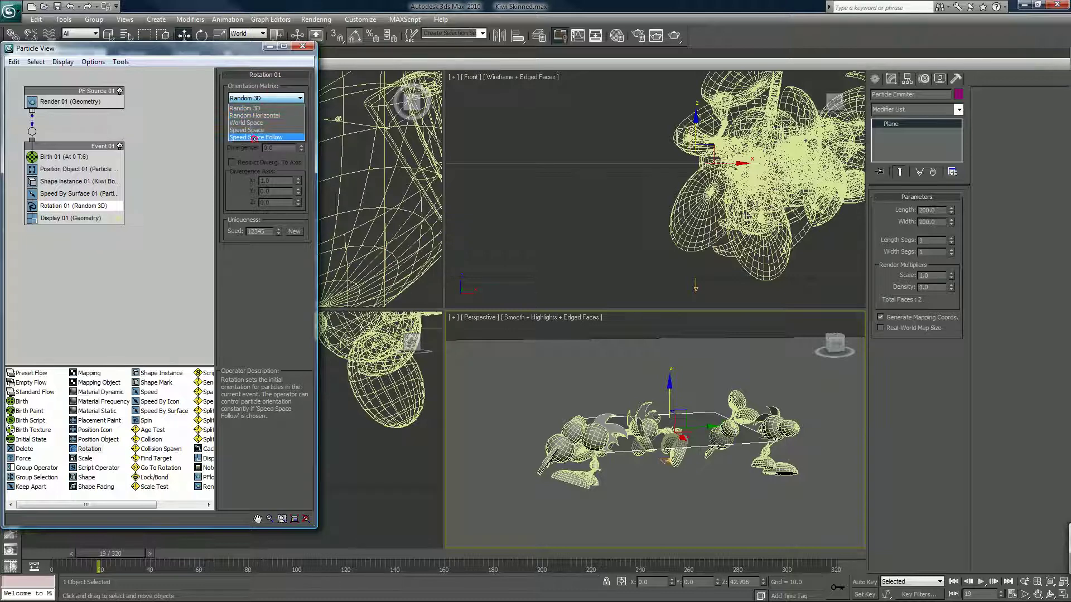
left_click(254, 136)
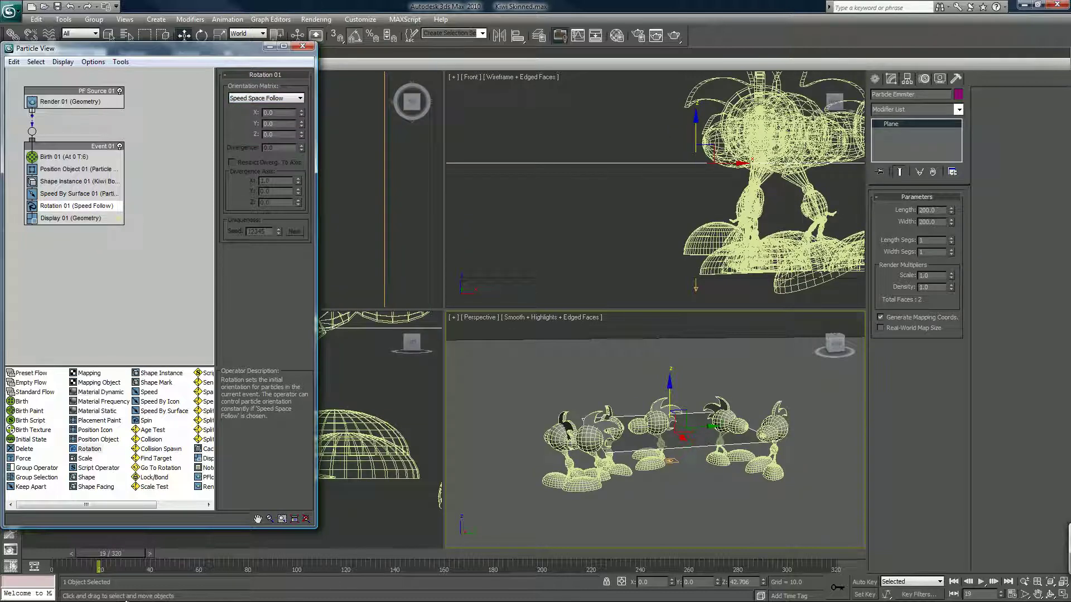
mouse_move(105, 554)
left_mouse_down()
mouse_move(64, 555)
mouse_move(117, 560)
left_mouse_up()
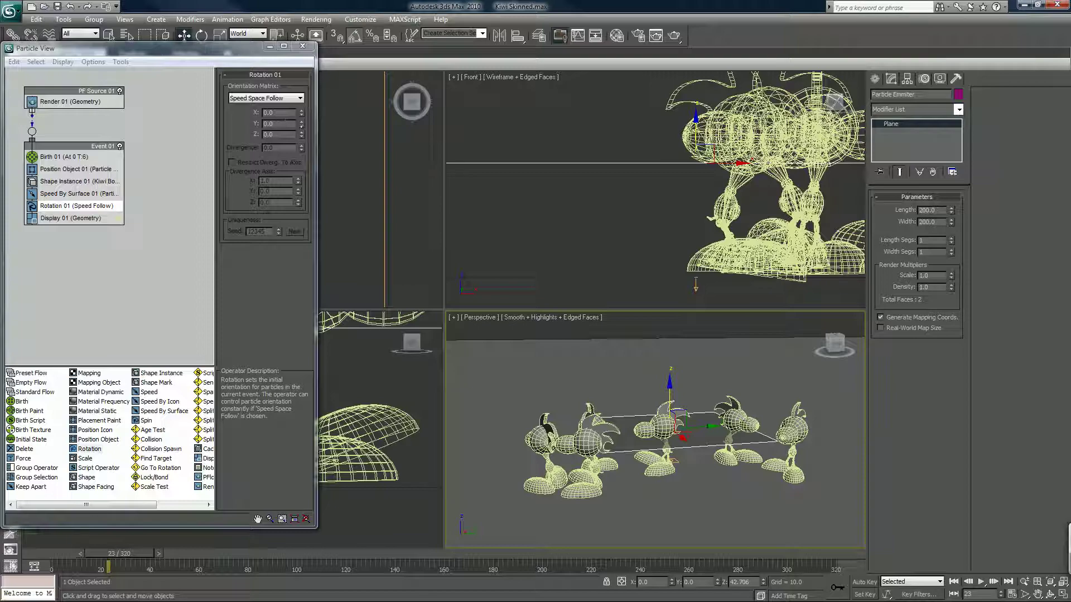
left_click_drag(301, 124, 300, 110)
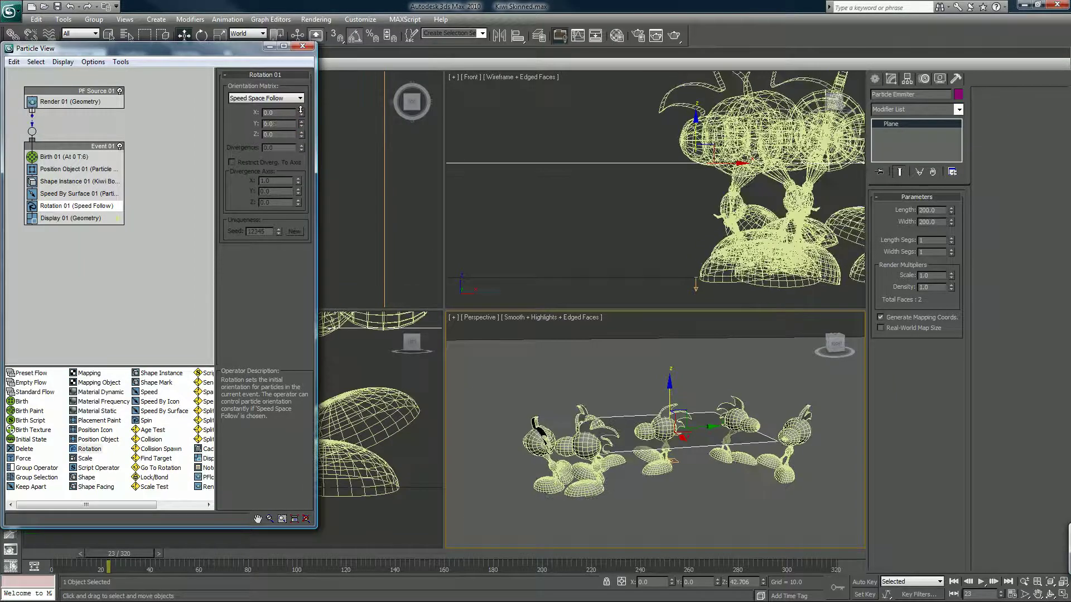
right_click(300, 109)
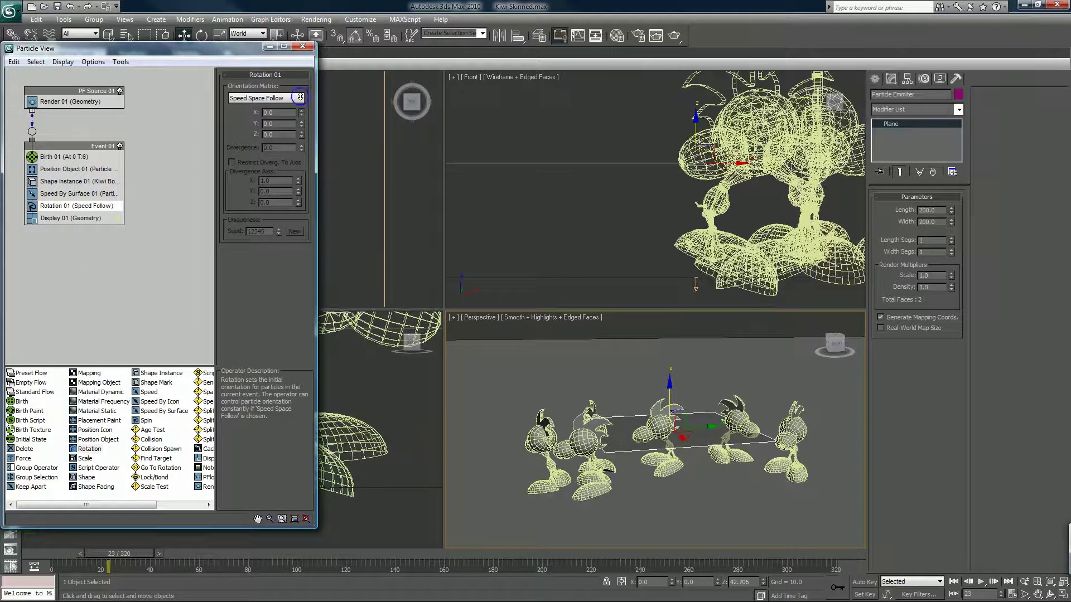
Step: Set Rotation 01's Z value to 90 so the kiwis face their travel direction
left_click(271, 134)
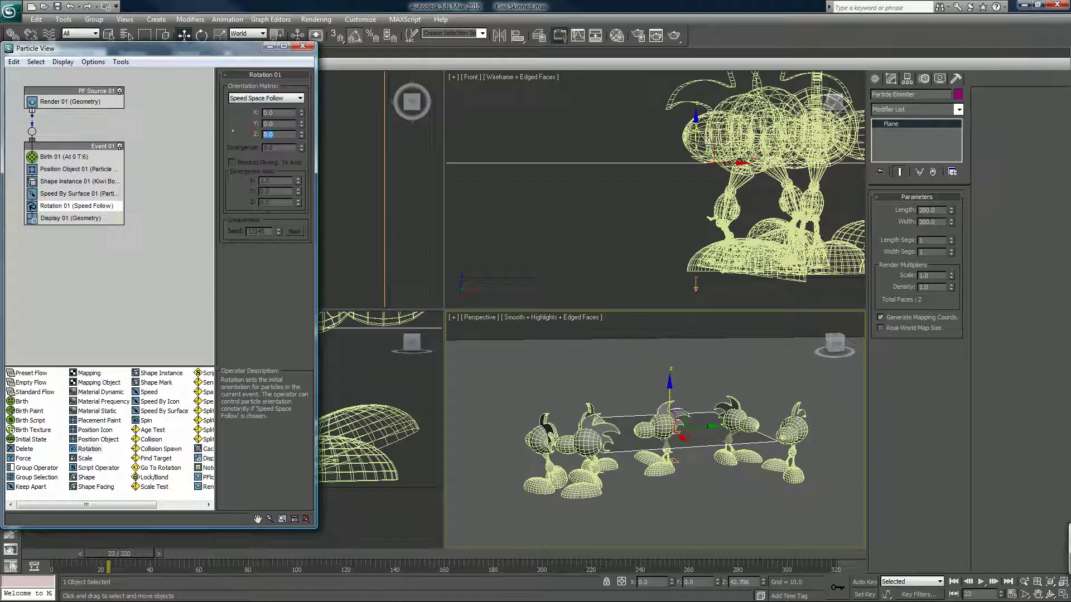
type("90")
key("Return")
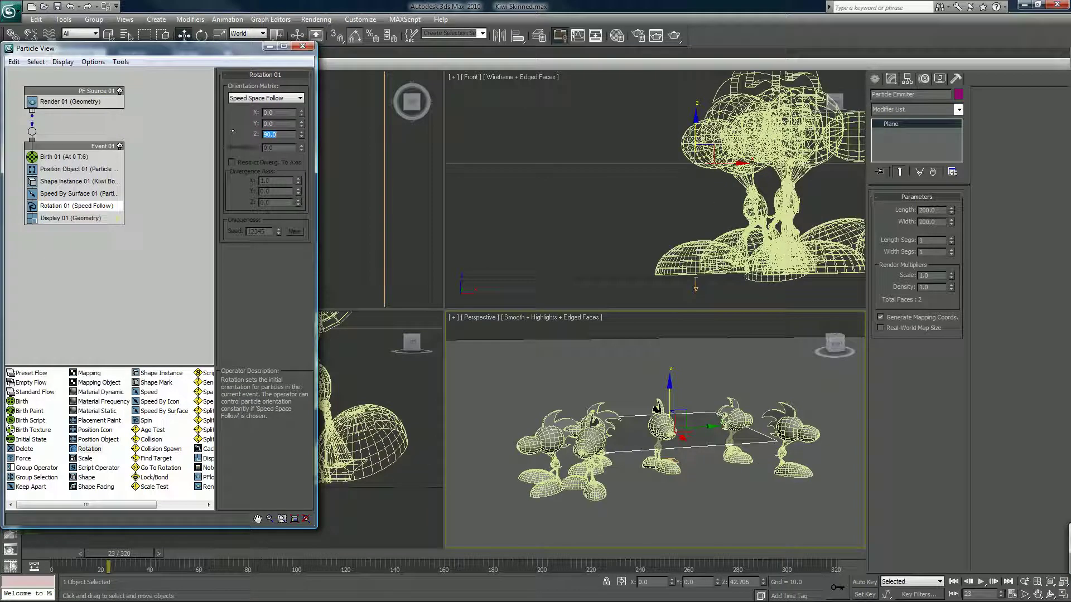
mouse_move(119, 554)
left_mouse_down()
mouse_move(60, 554)
mouse_move(134, 555)
left_mouse_up()
key("w")
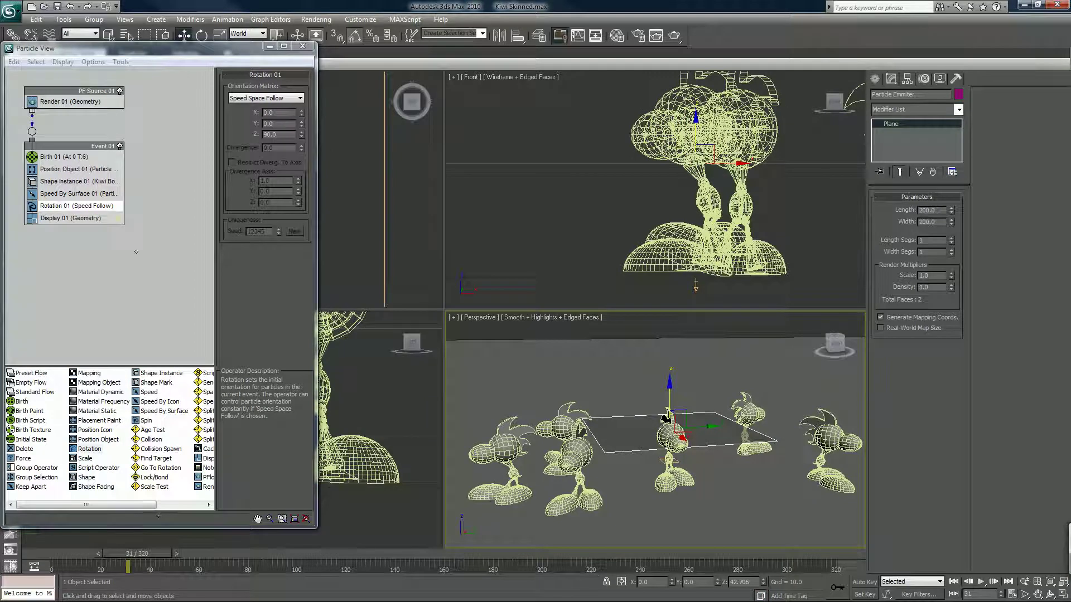
Step: Make Birth 01 emit only 2 particles and preview the first frames
left_click(88, 158)
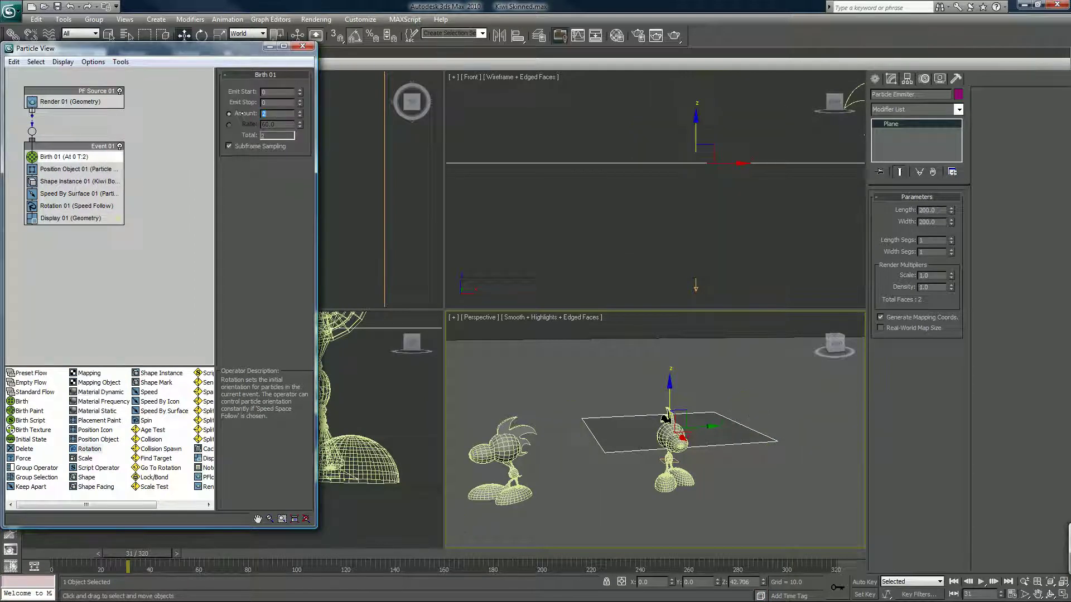
key("Home")
key("slash")
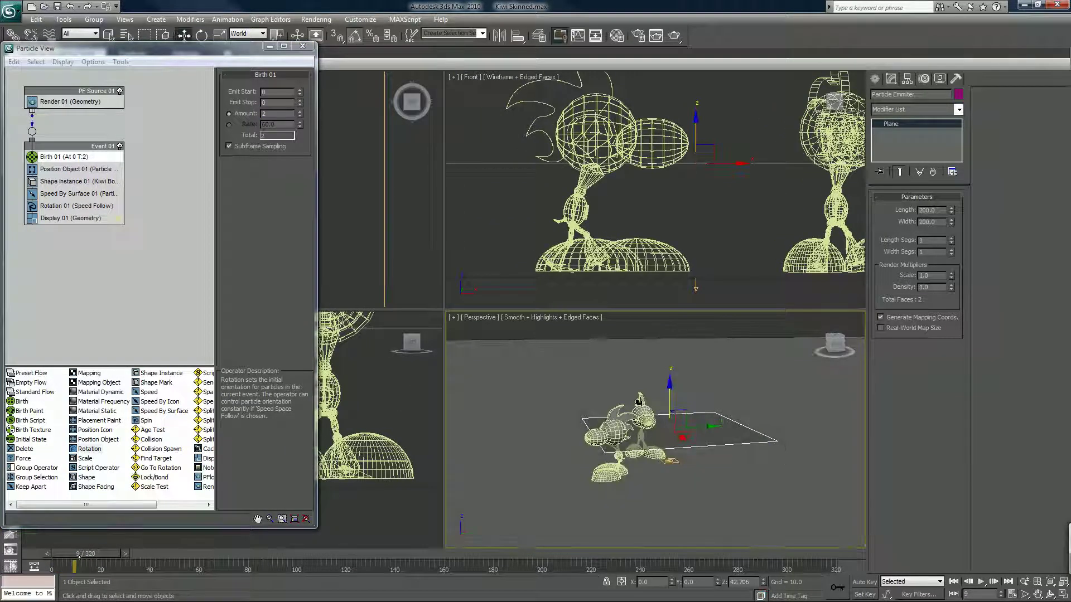
left_click_drag(79, 556, 93, 558)
key("w")
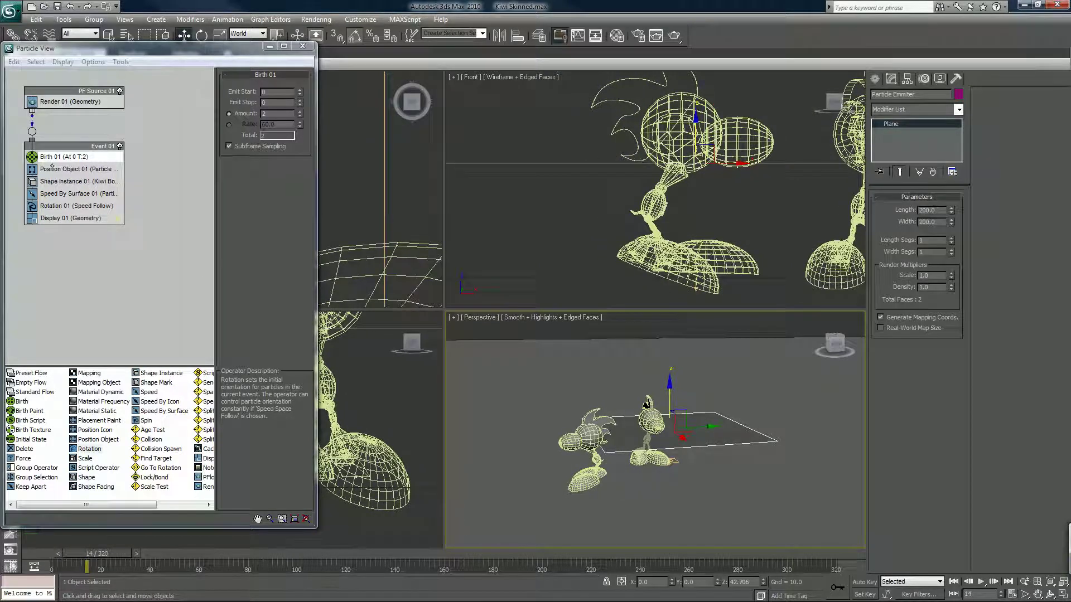
Step: Give Speed By Surface 01 a speed of 30 and variation of 2, then preview
left_click(72, 194)
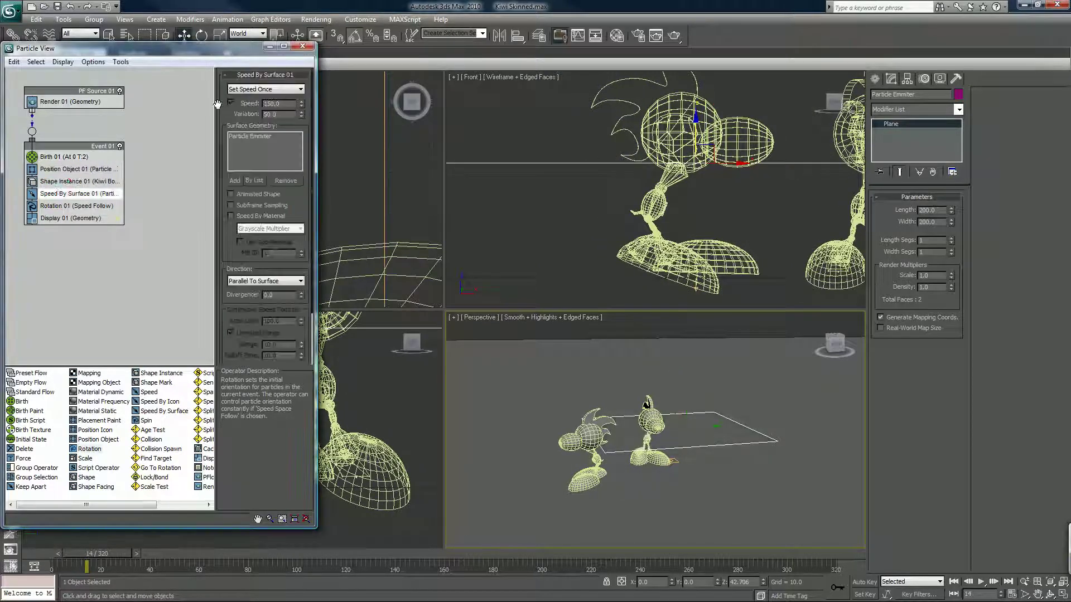
double_click(282, 104)
type("30")
key("Tab")
type("2")
key("Return")
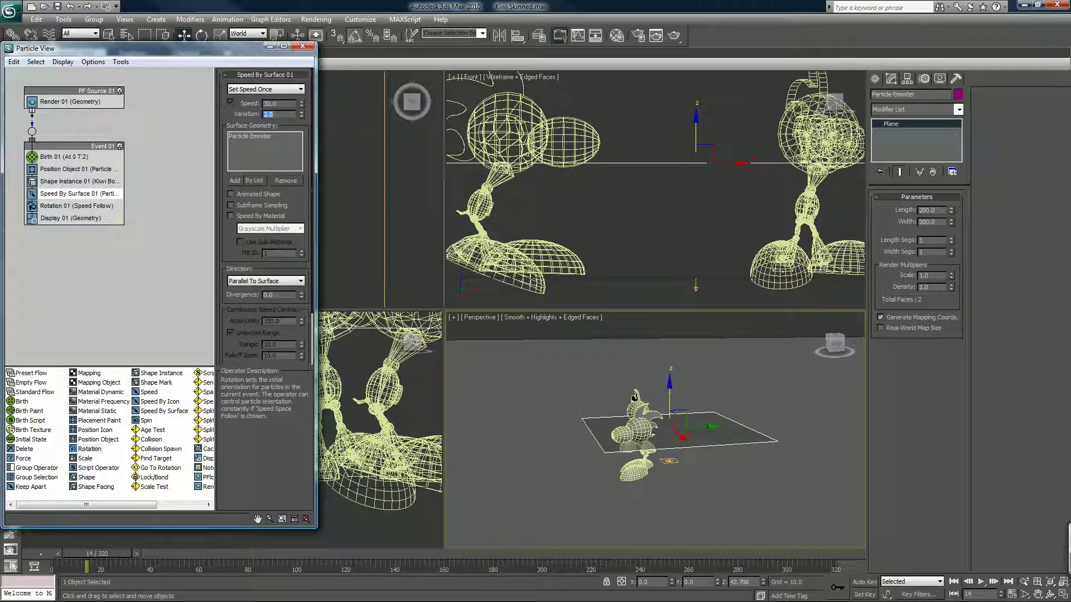
left_click_drag(77, 554, 224, 551)
key("w")
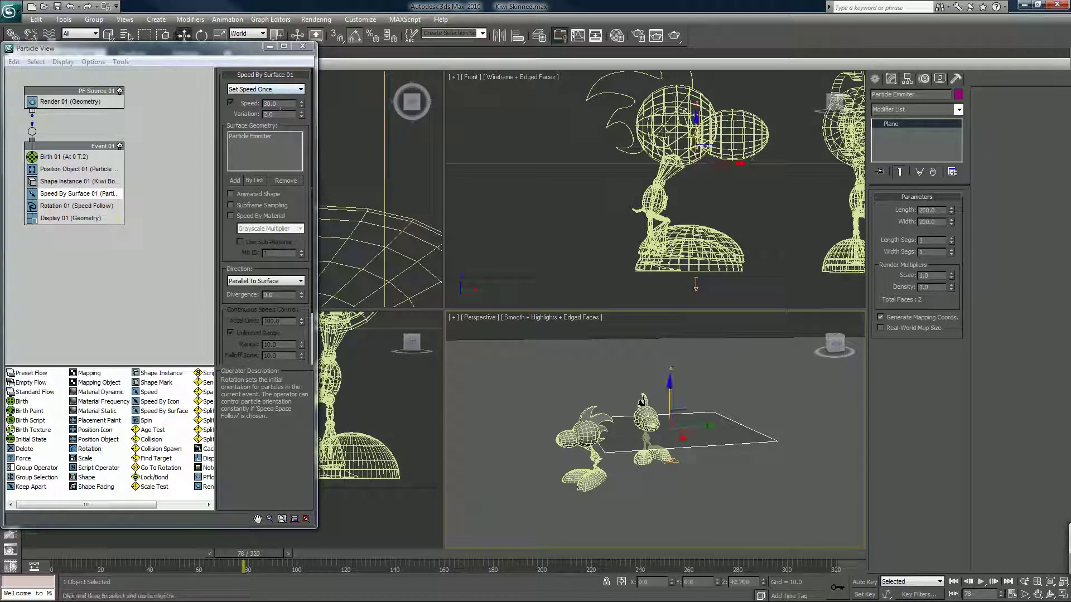
Step: Raise the Speed By Surface 01 speed to 33 and replay the animation
left_click(273, 106)
key("Tab")
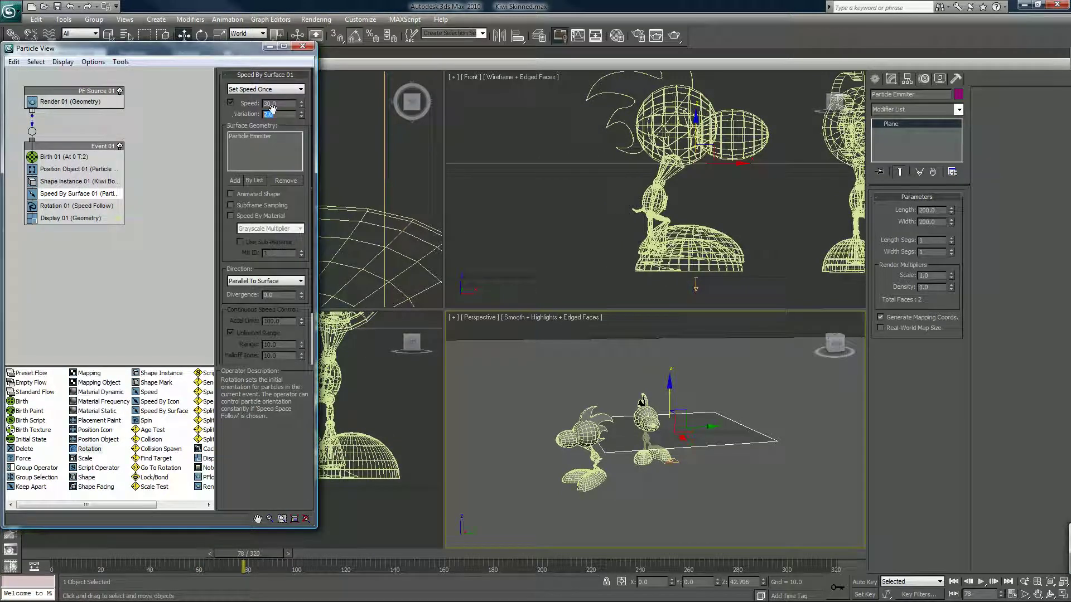
double_click(280, 103)
type("33")
key("Return")
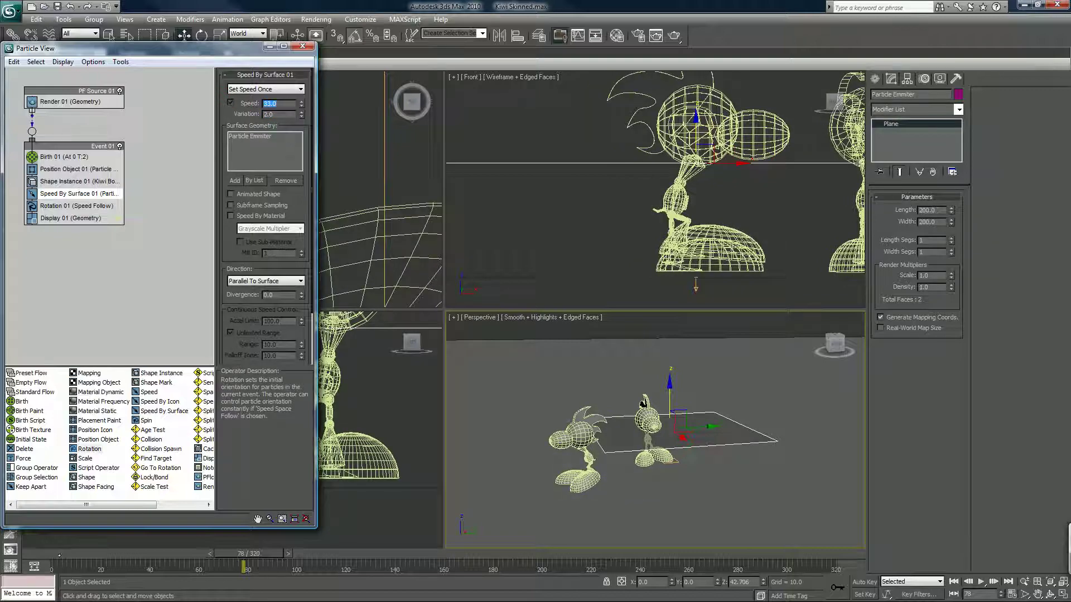
left_click_drag(249, 553, 170, 562)
key("w")
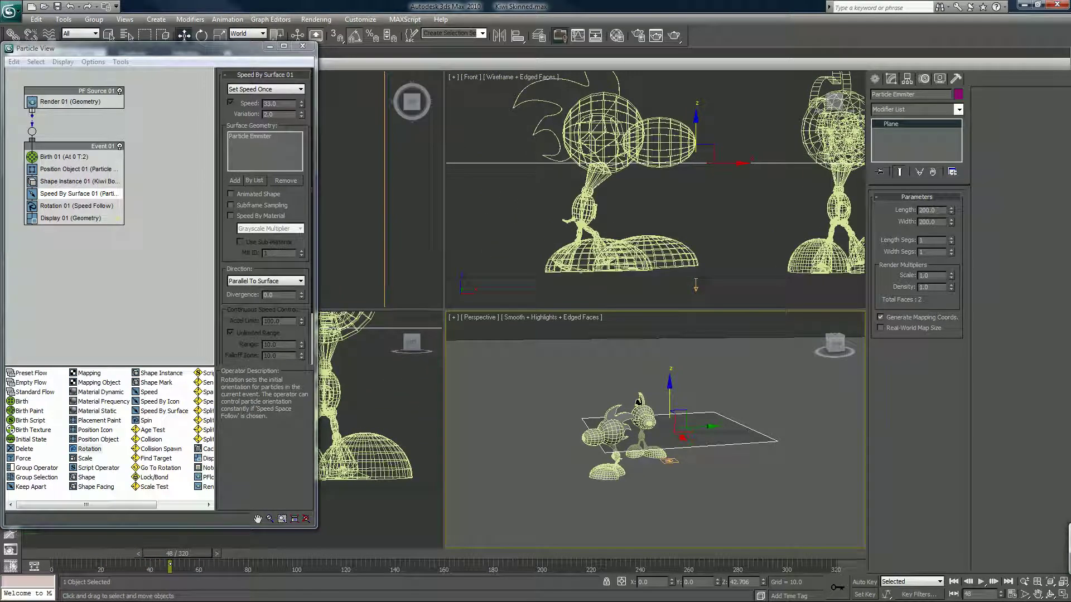
Step: Switch Display 01 to show the particles as bounding boxes
left_click(58, 219)
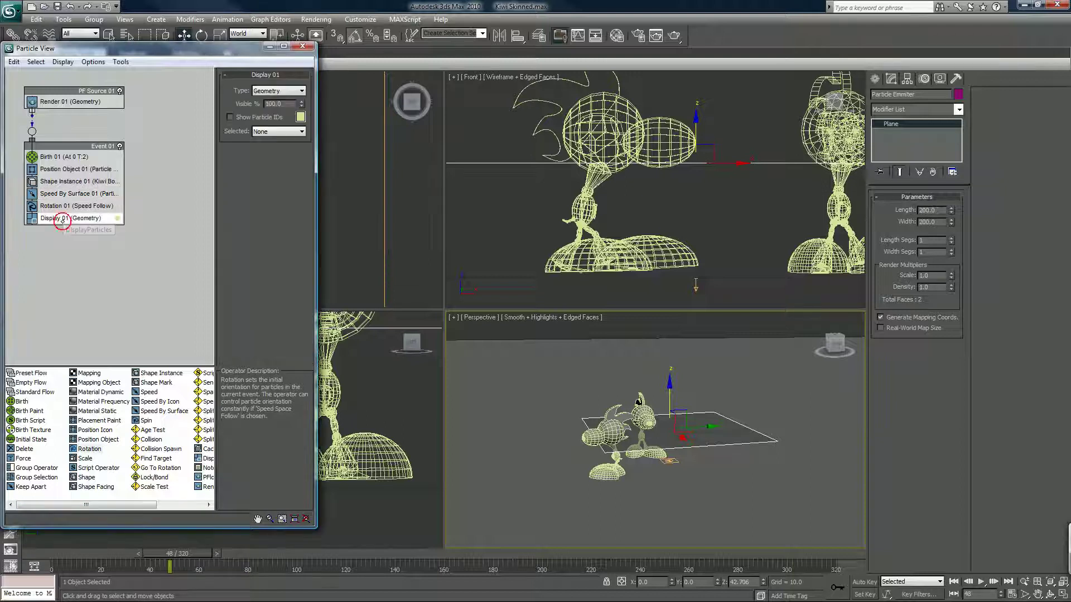
left_click(266, 91)
left_click(268, 137)
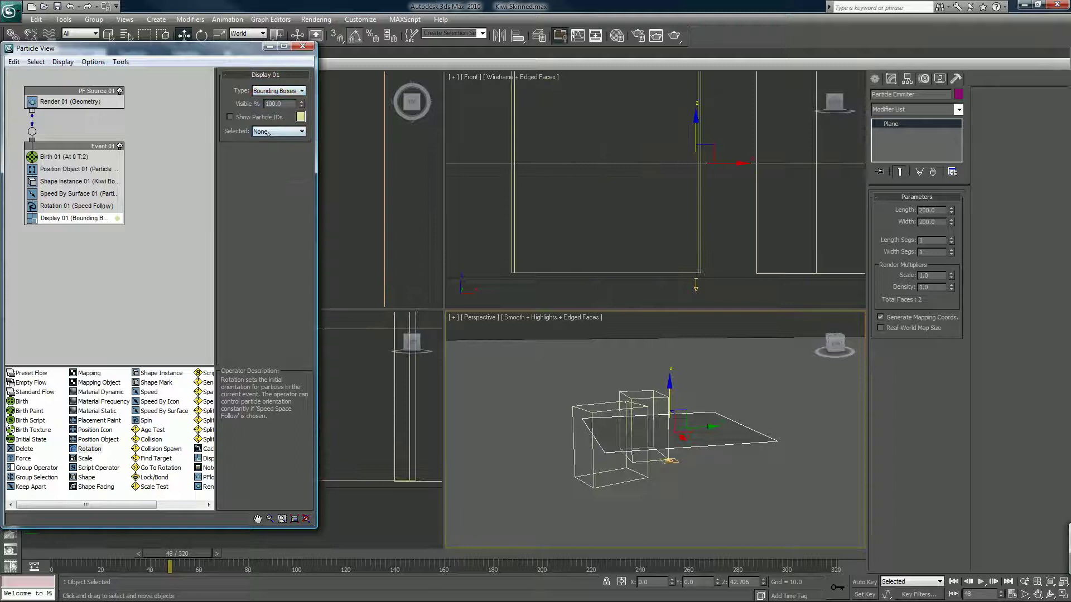
Step: Make Birth 01 emit 8 particles and insert Keep Apart after Rotation in Event 01
left_click(84, 157)
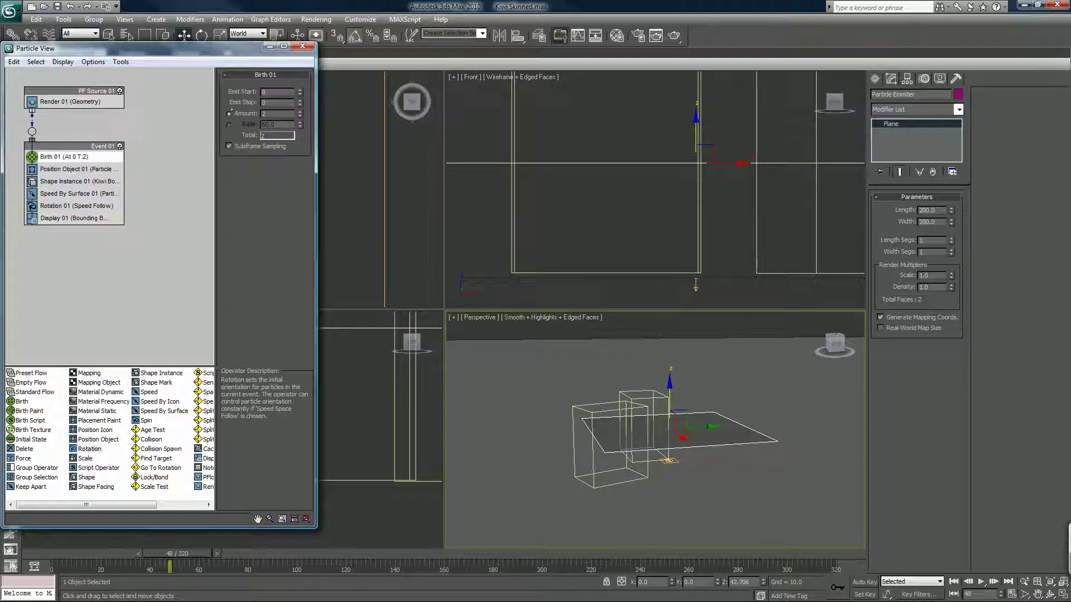
left_click(230, 114)
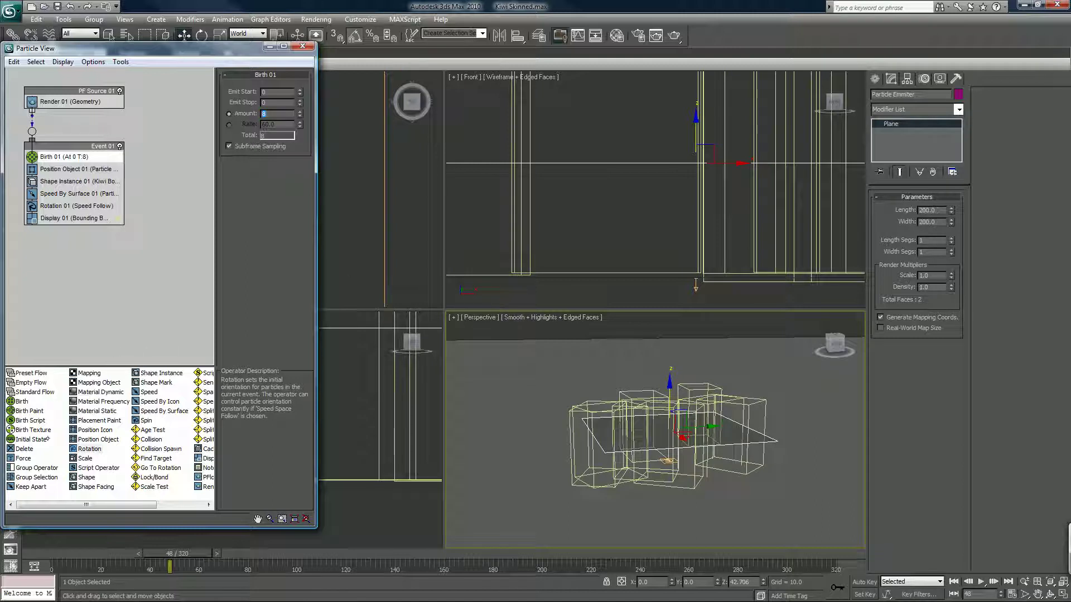
left_click_drag(32, 486, 73, 218)
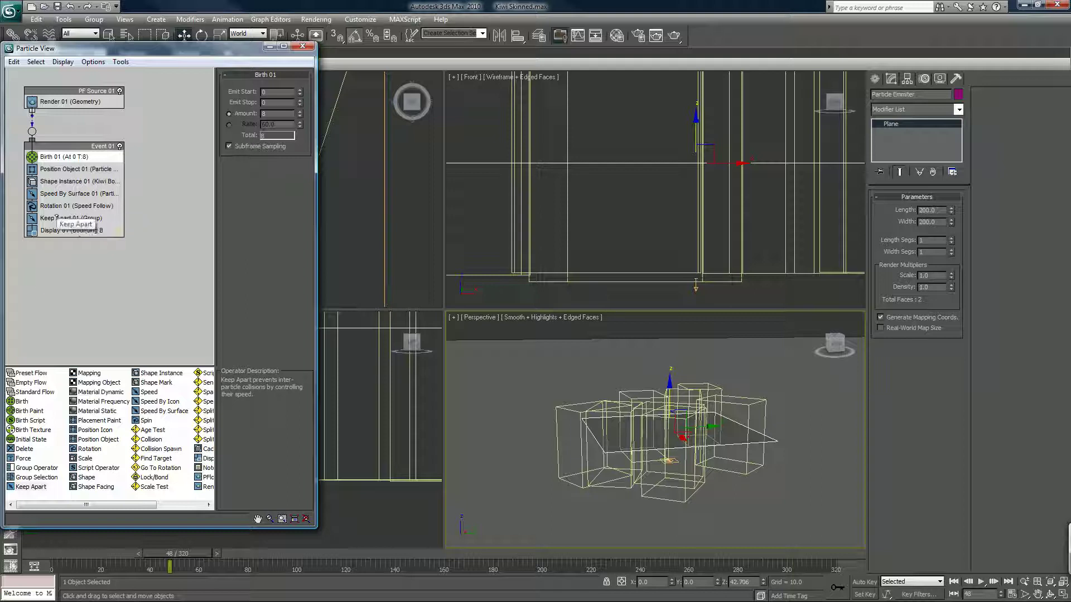
Step: Show the Keep Apart 01 settings and preview the particles spreading out up to frame 65
left_click(63, 218)
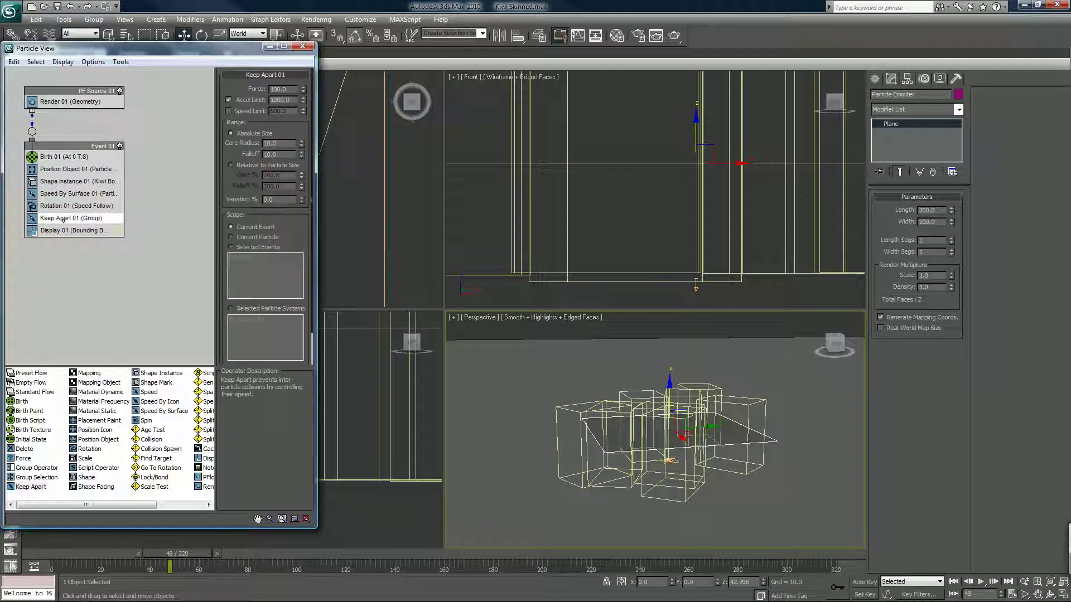
left_click_drag(177, 553, 214, 539)
key("w")
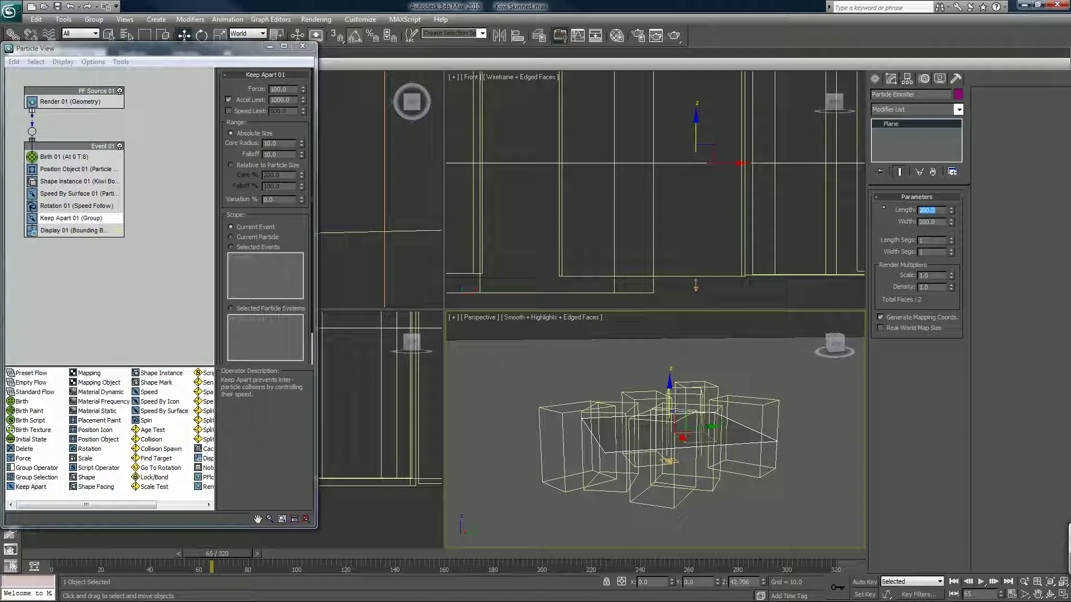
Step: Resize the emitter plane to 500 length by 500 width and replay the particles
type("1")
type("00")
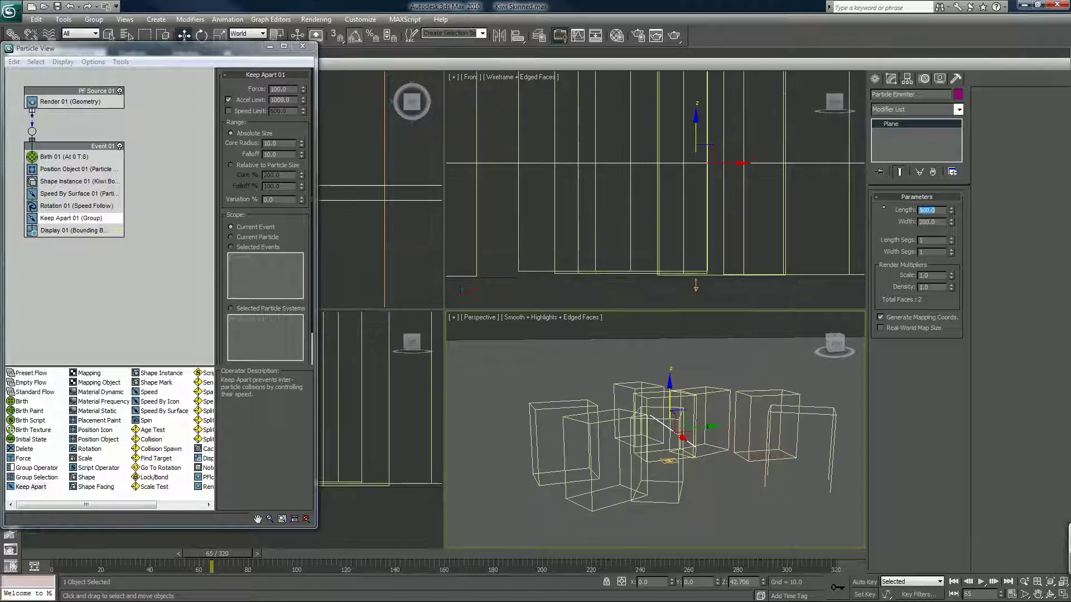
key("Return")
key("Tab")
type("500")
key("Return")
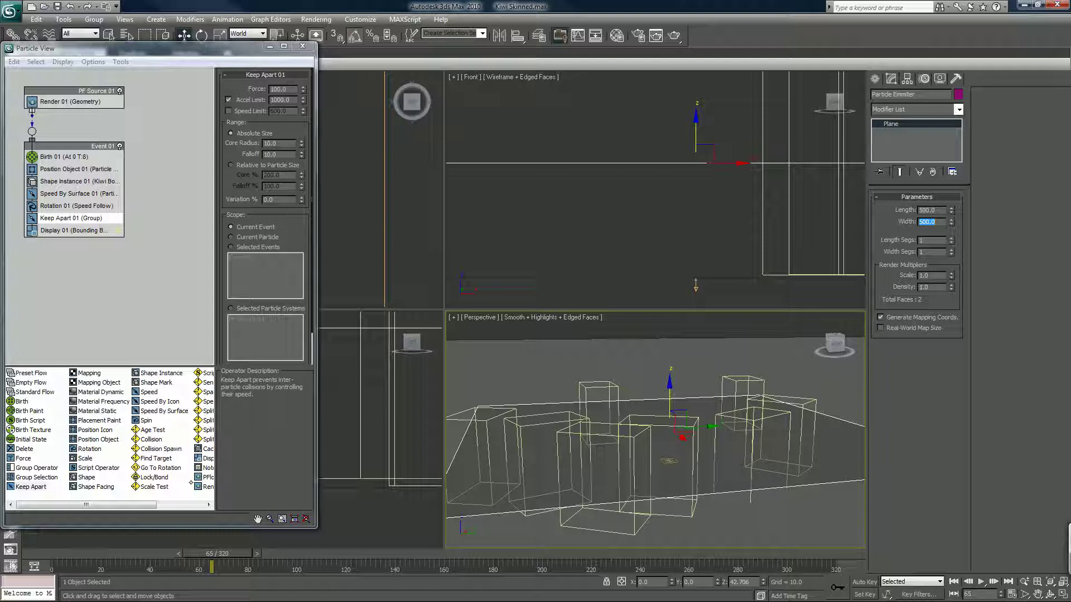
left_click_drag(211, 567, 282, 570)
key("w")
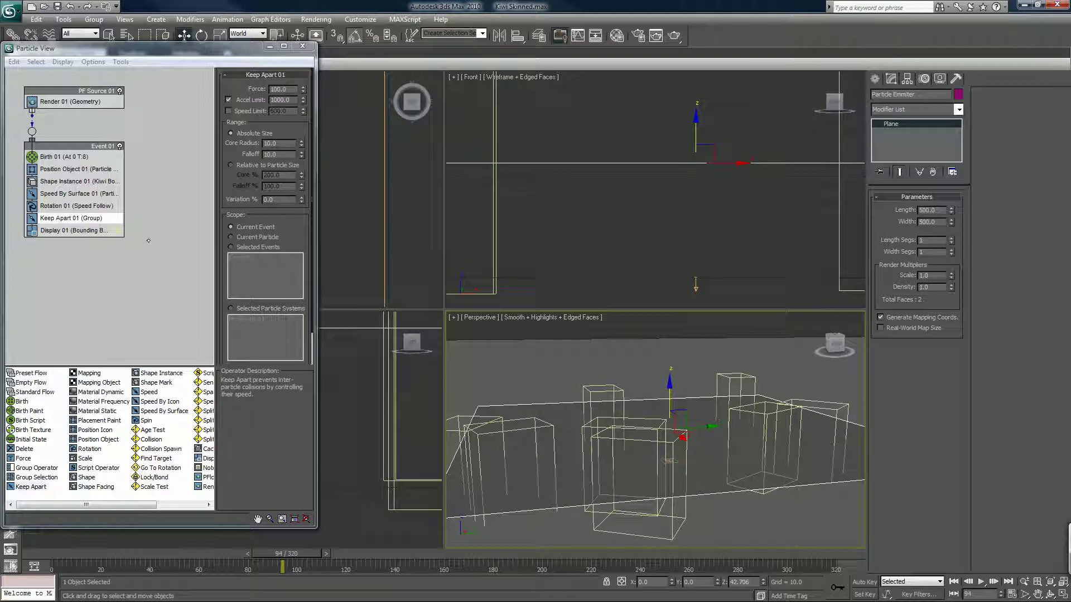
left_click(109, 230)
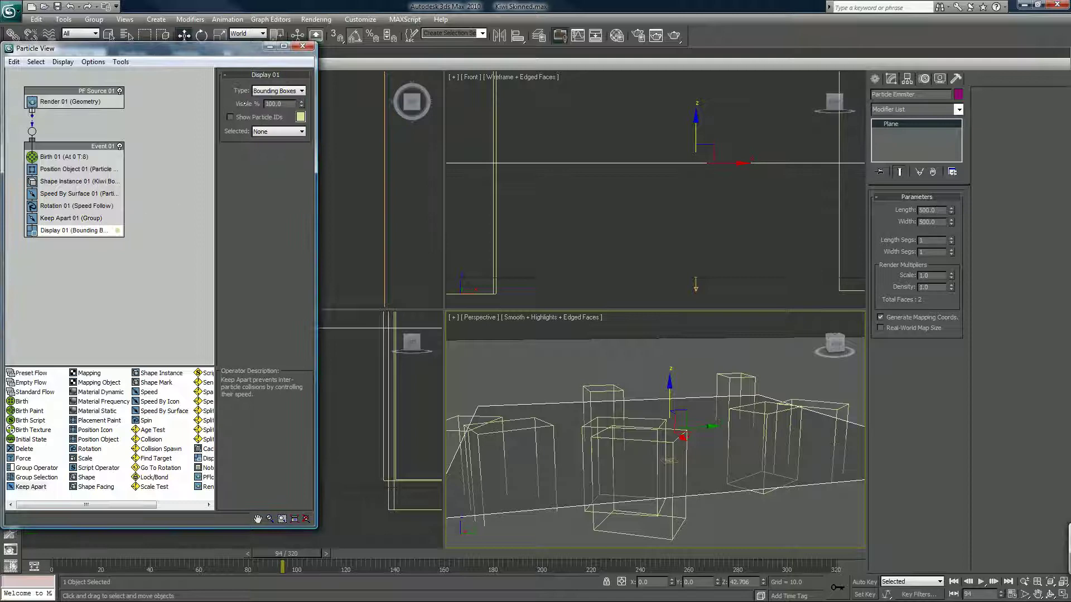
left_click(277, 90)
left_click(266, 144)
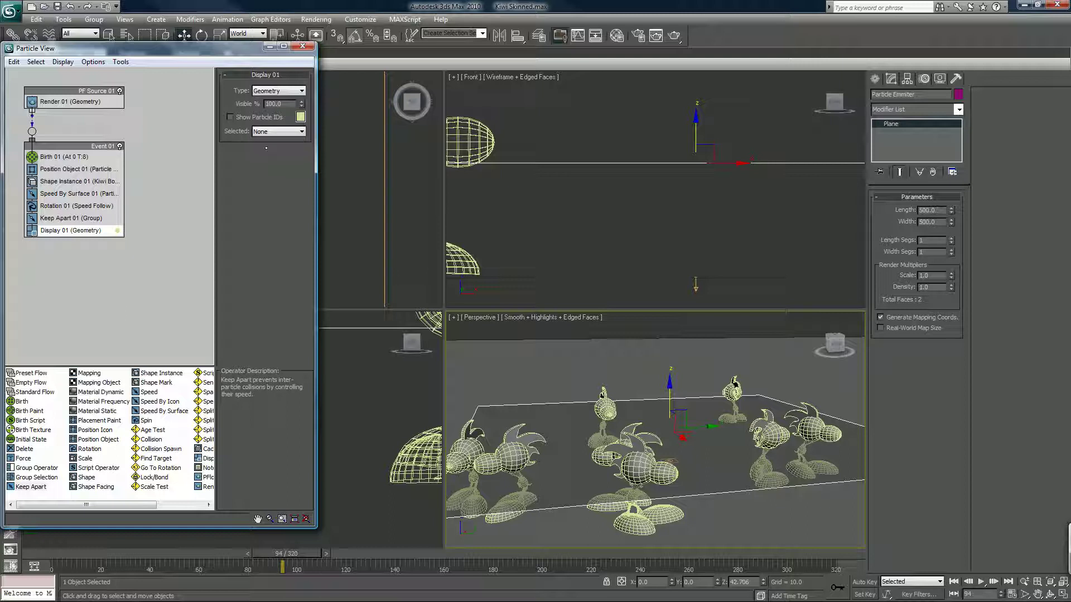
left_click(253, 91)
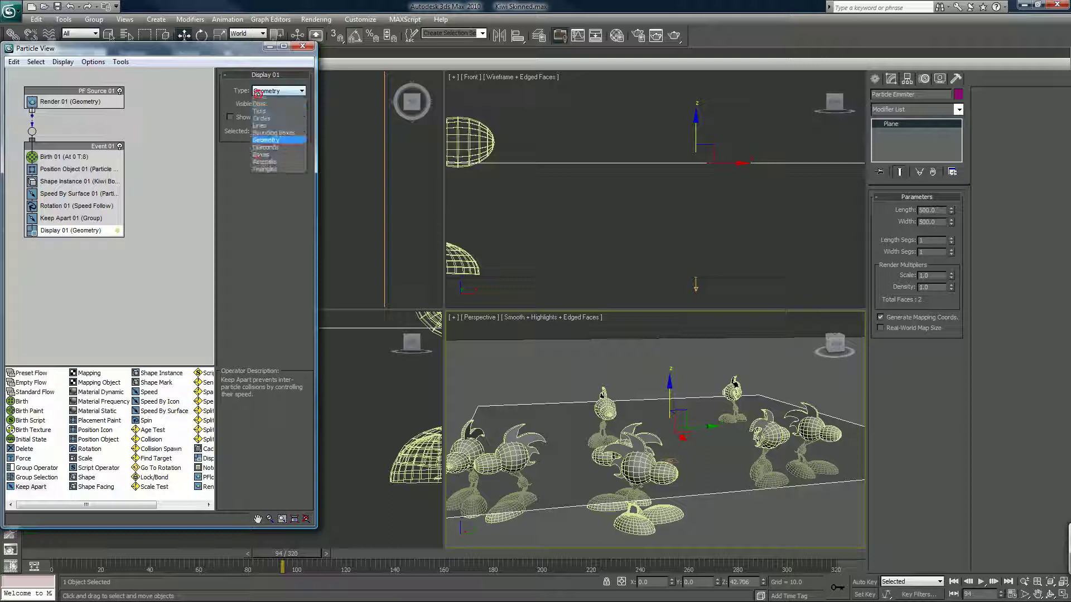
left_click(266, 136)
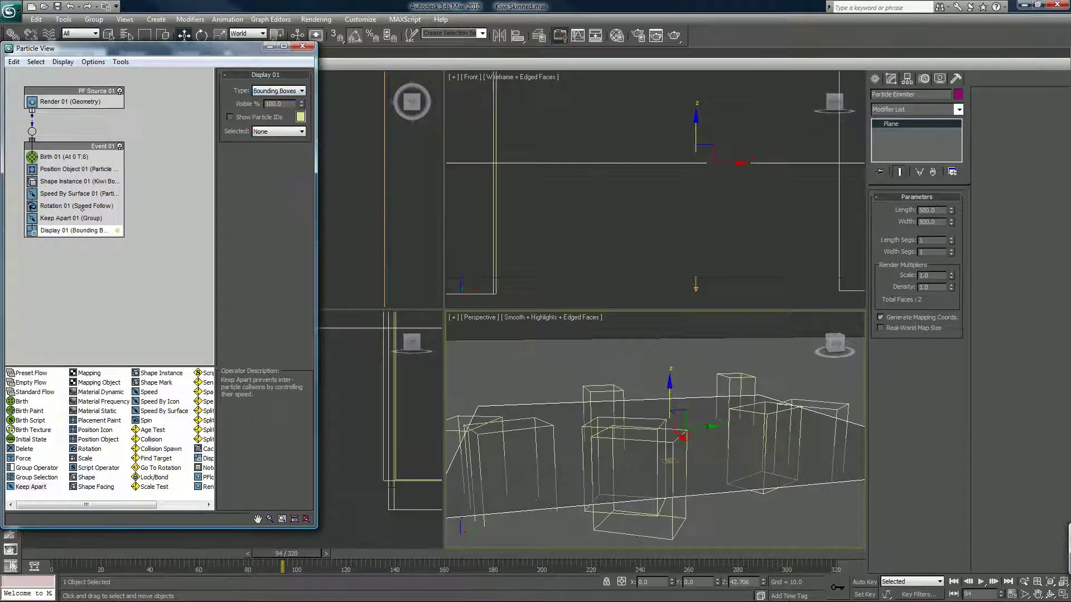
left_click(78, 219)
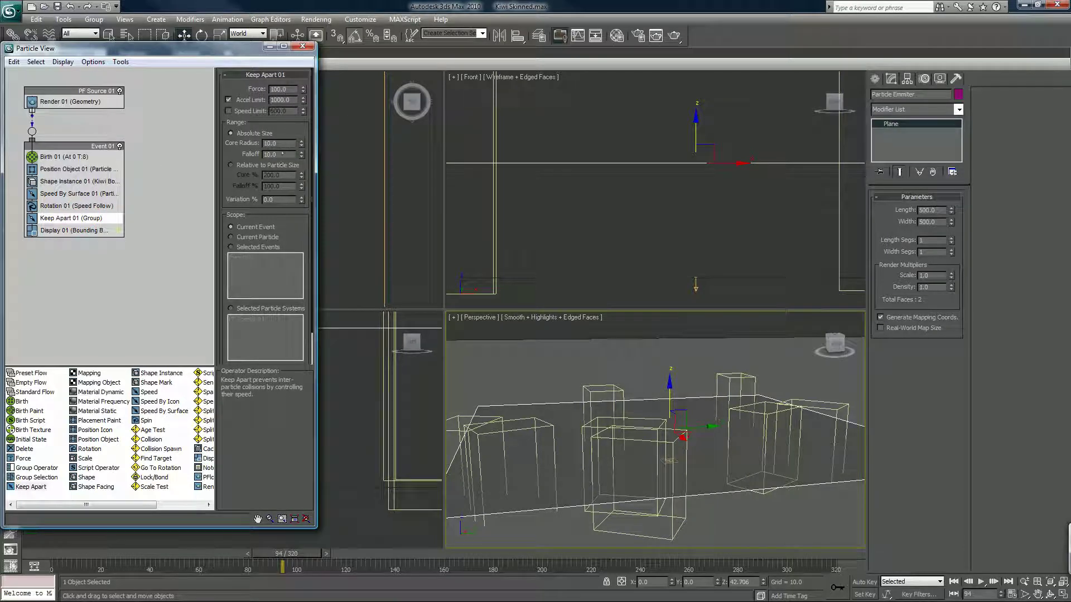
Step: Set Keep Apart Core Radius 30 and Falloff 15, then try Core Radius 25 and replay
double_click(268, 143)
type("30")
key("Return")
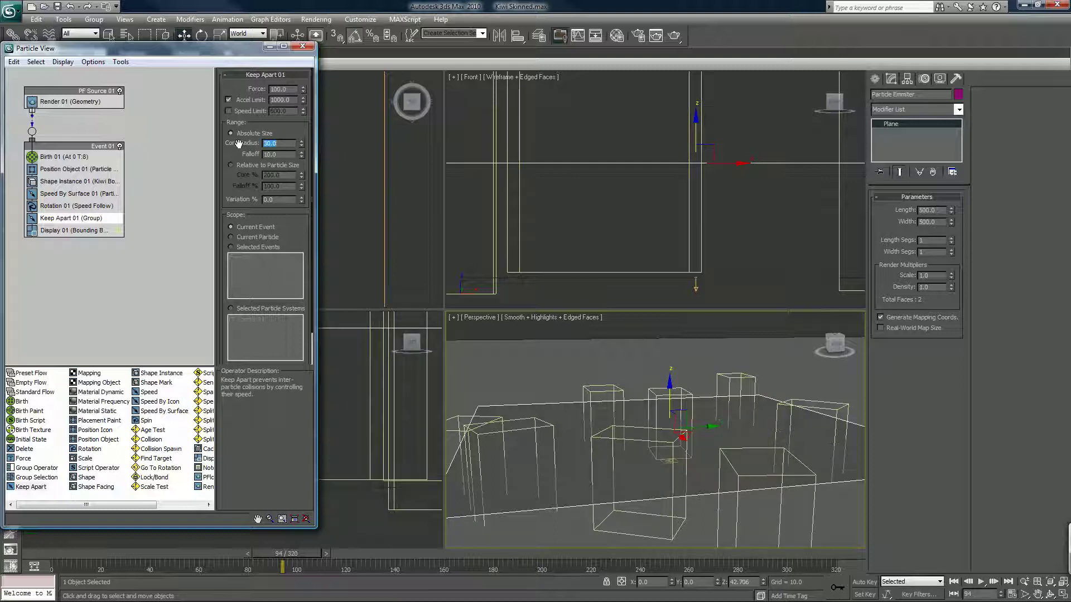
double_click(275, 155)
type("15")
key("Return")
double_click(273, 144)
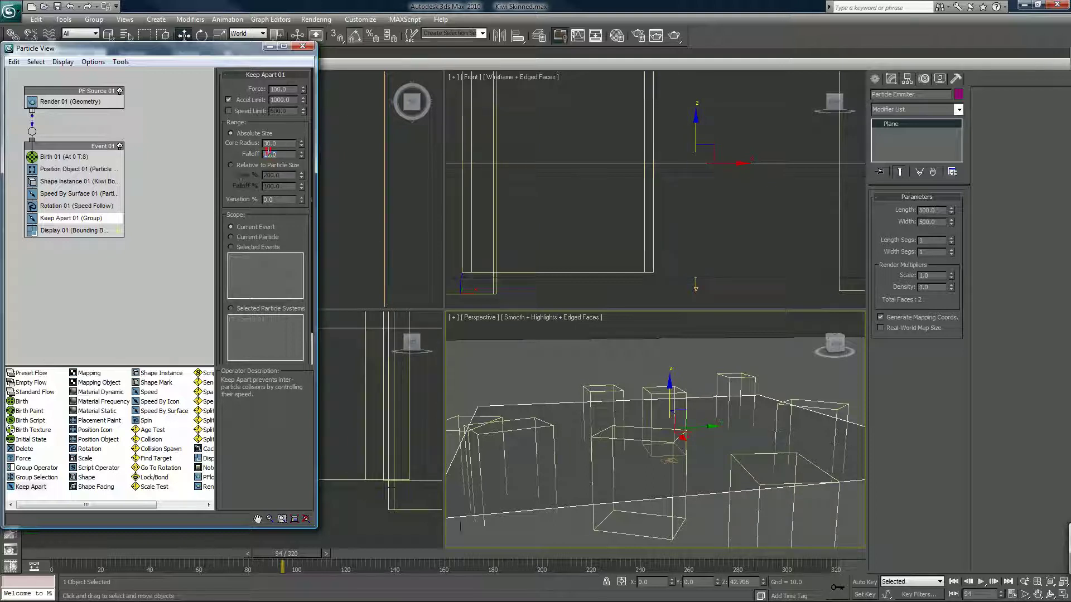
type("25")
key("Return")
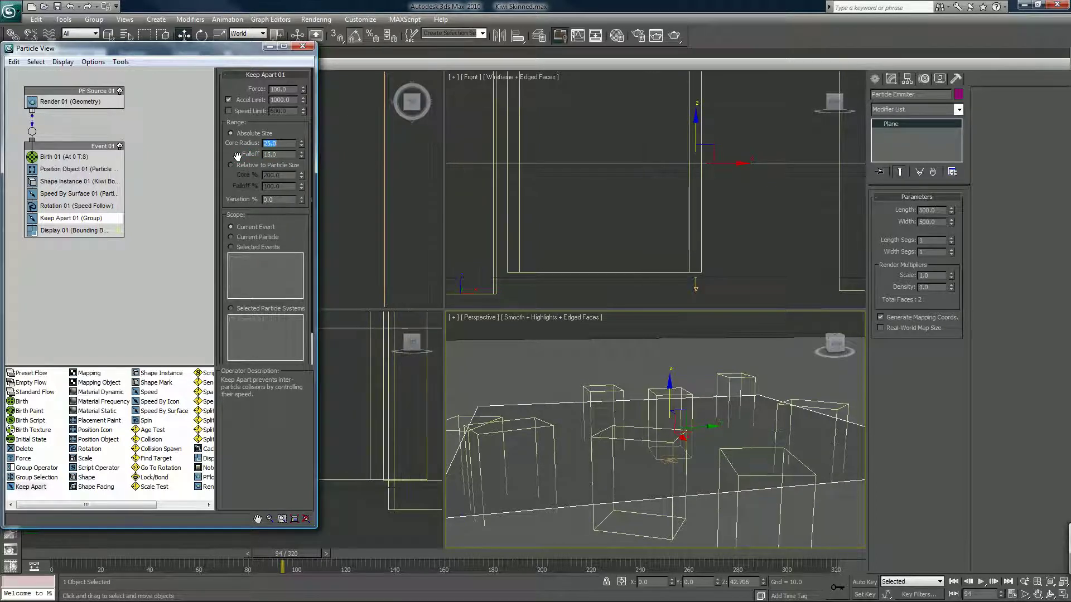
left_click_drag(64, 552, 265, 523)
key("w")
Step: Restore Keep Apart Core Radius to 30 with Force 100 and scrub to check
double_click(280, 144)
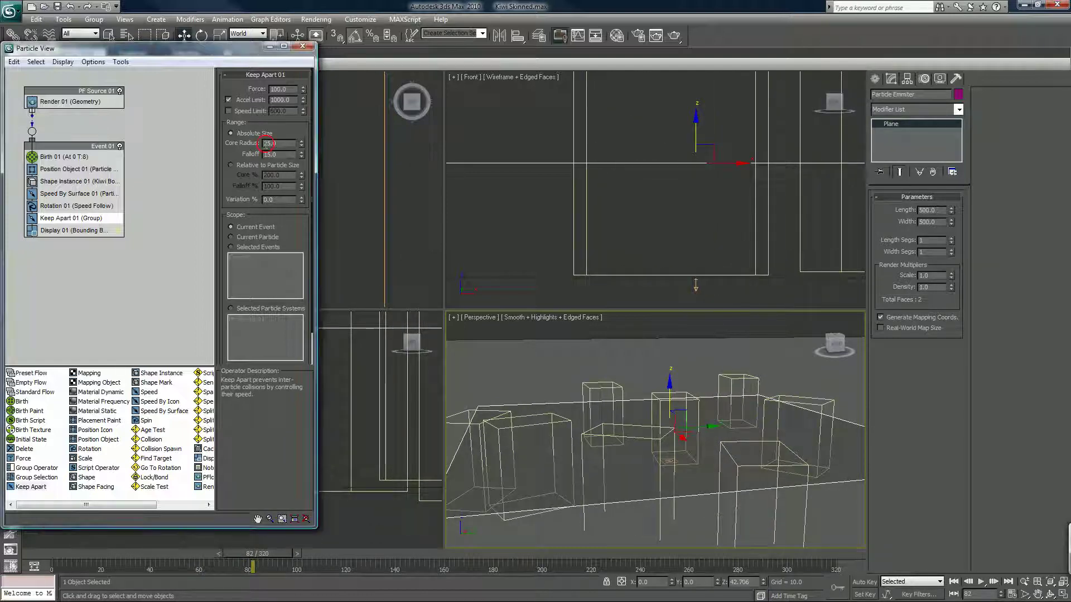
type("30")
key("Return")
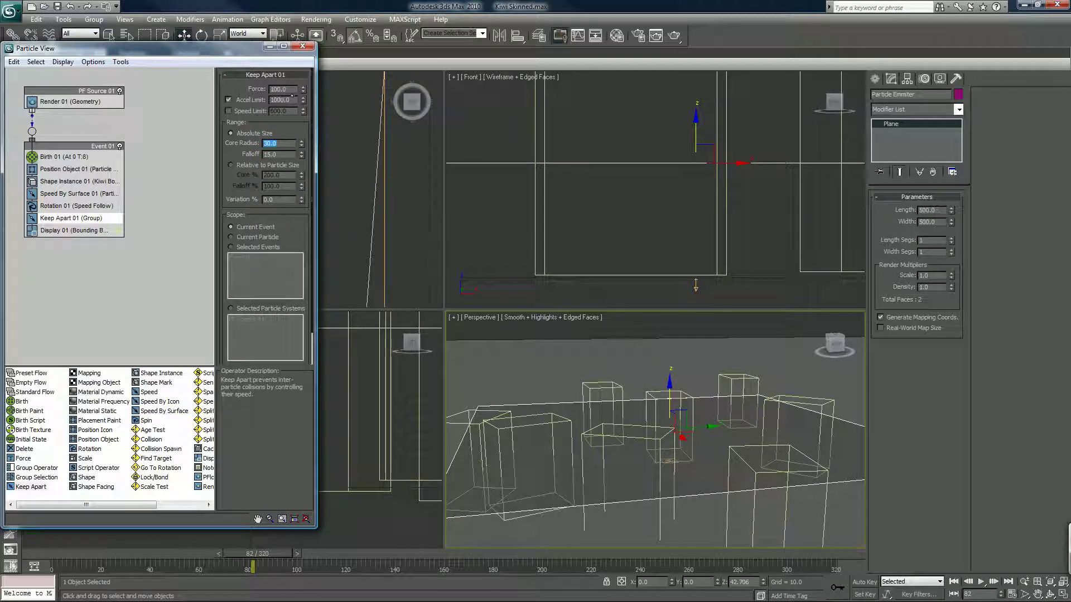
double_click(278, 89)
type("100")
key("Return")
left_click_drag(49, 555, 316, 520)
key("w")
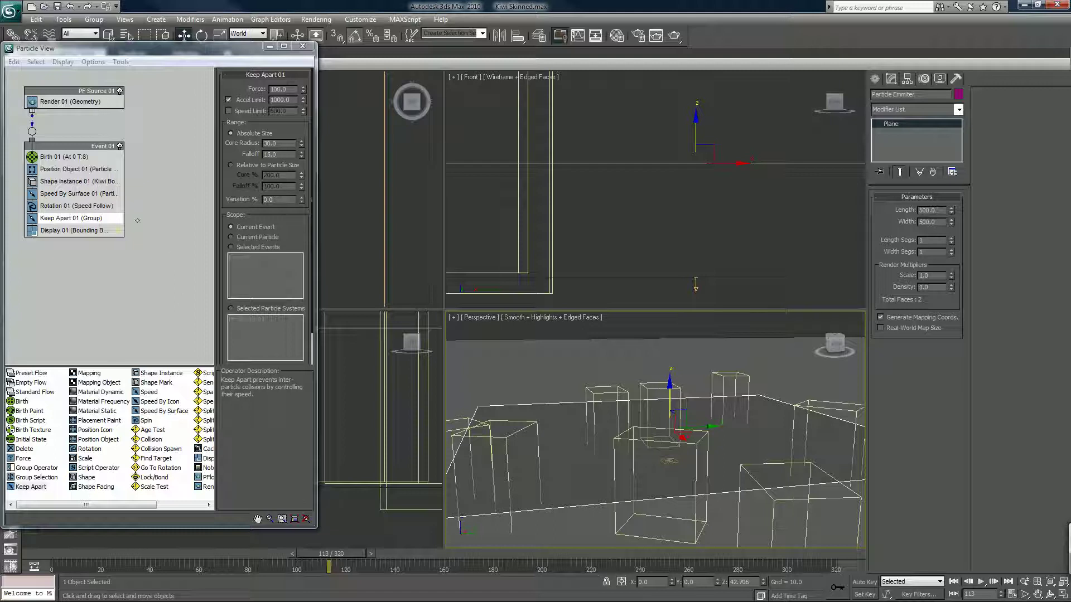
Step: Switch Display 01 to Geometry, rewind to frame 0, and select Birth 01
left_click(72, 231)
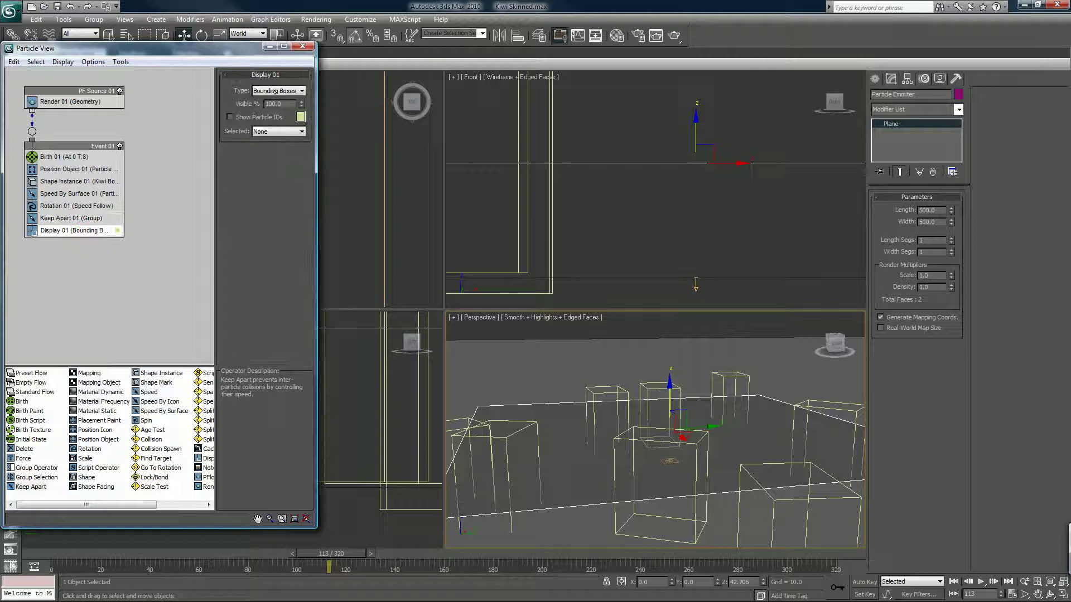
left_click(279, 91)
left_click(268, 144)
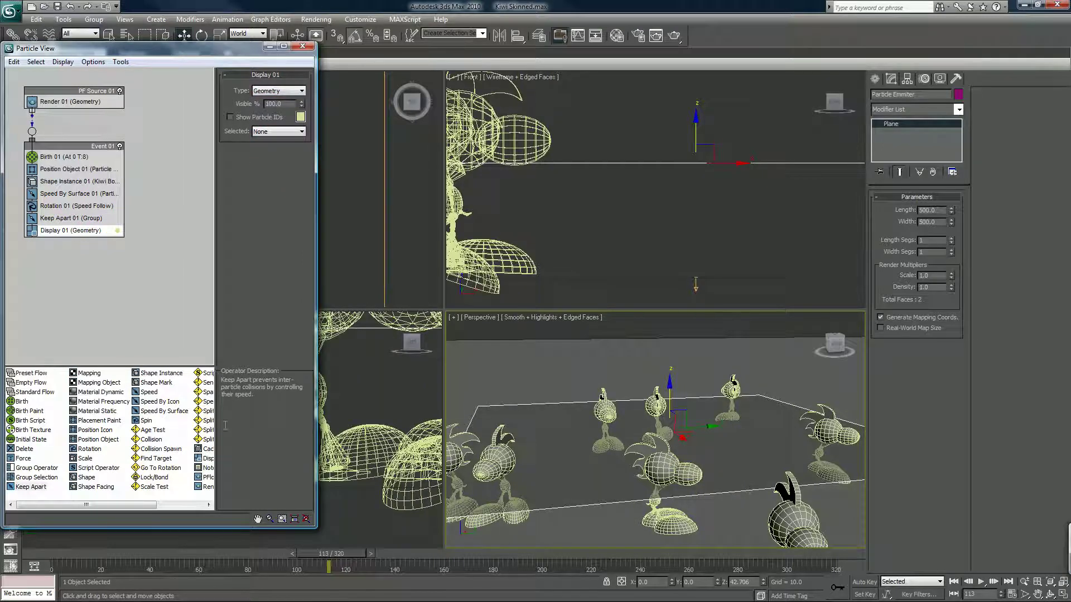
left_click_drag(329, 554, 52, 554)
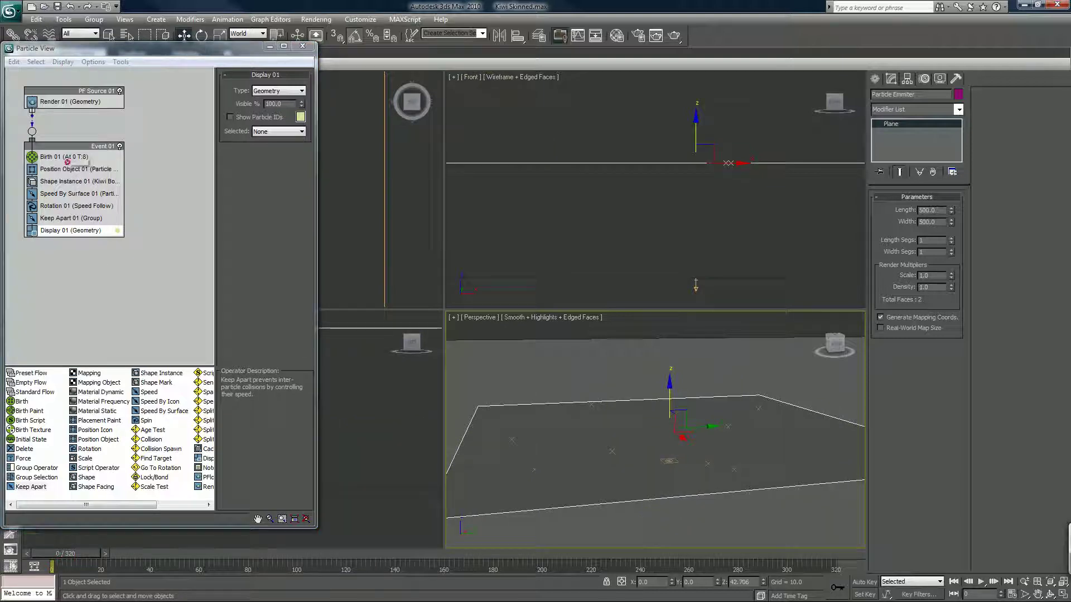
left_click_drag(65, 157, 76, 155)
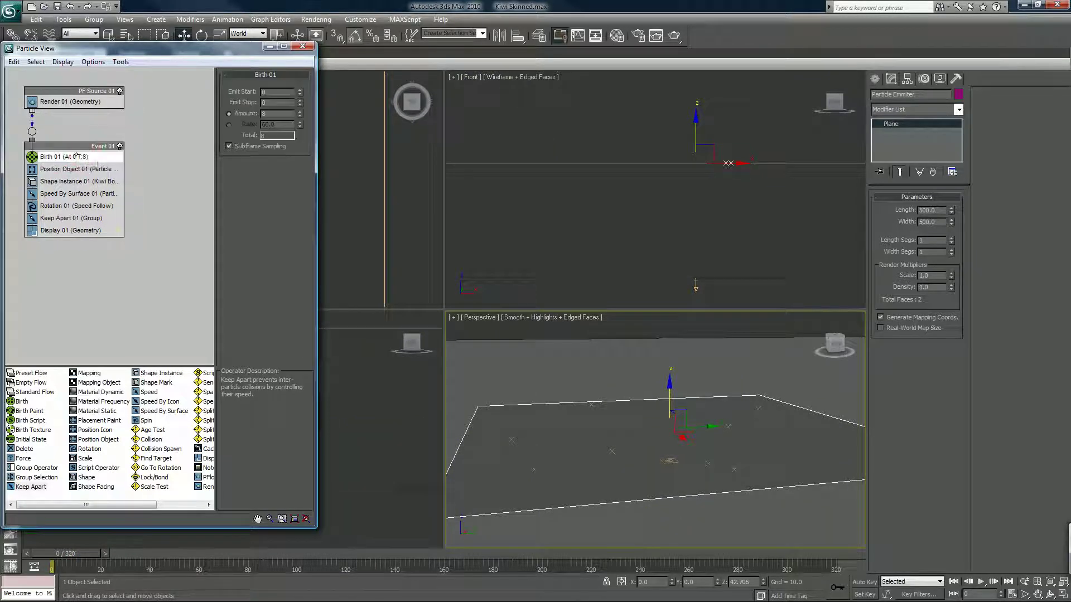